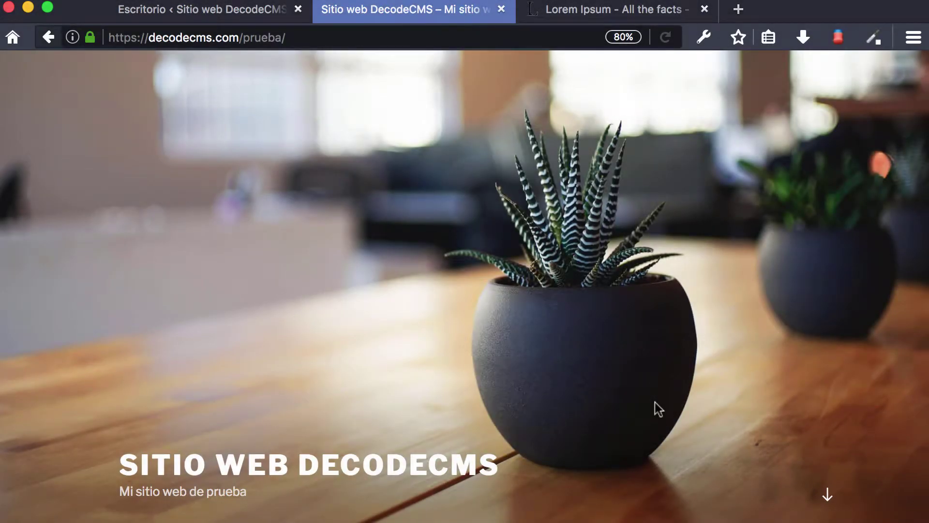
Switch to the site's WordPress admin and compare the list of posts with the list of pages.
{"action": "left_click", "coordinate": [207, 17]}
{"action": "mouse_move", "coordinate": [94, 182]}
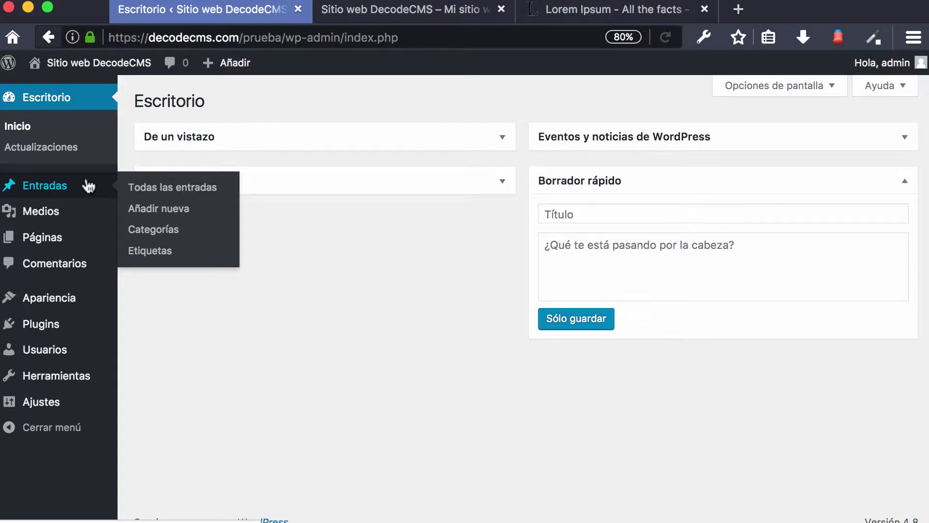
{"action": "left_click", "coordinate": [63, 188]}
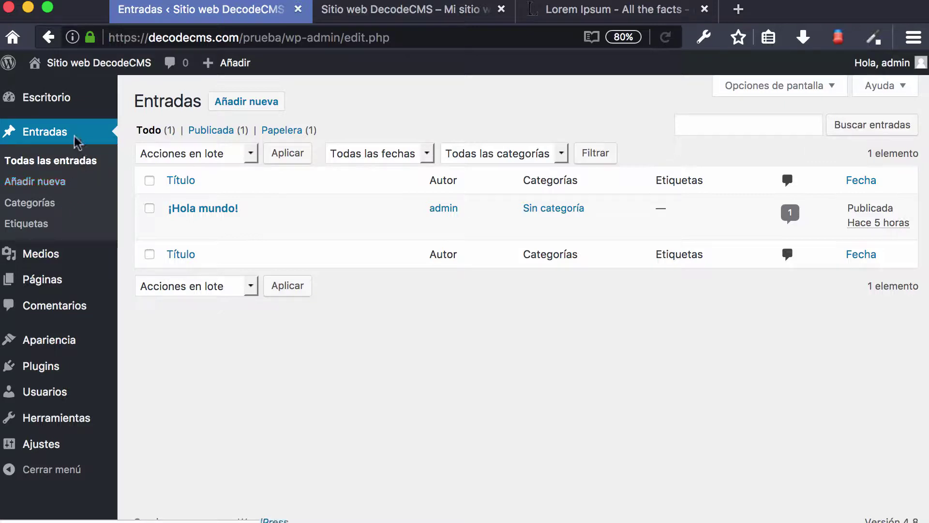
{"action": "left_click", "coordinate": [44, 284]}
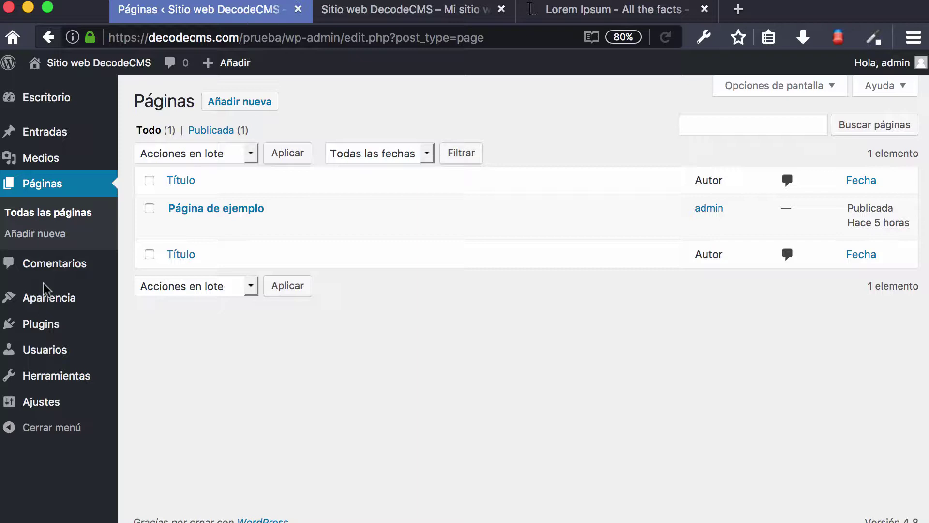
{"action": "mouse_move", "coordinate": [48, 141]}
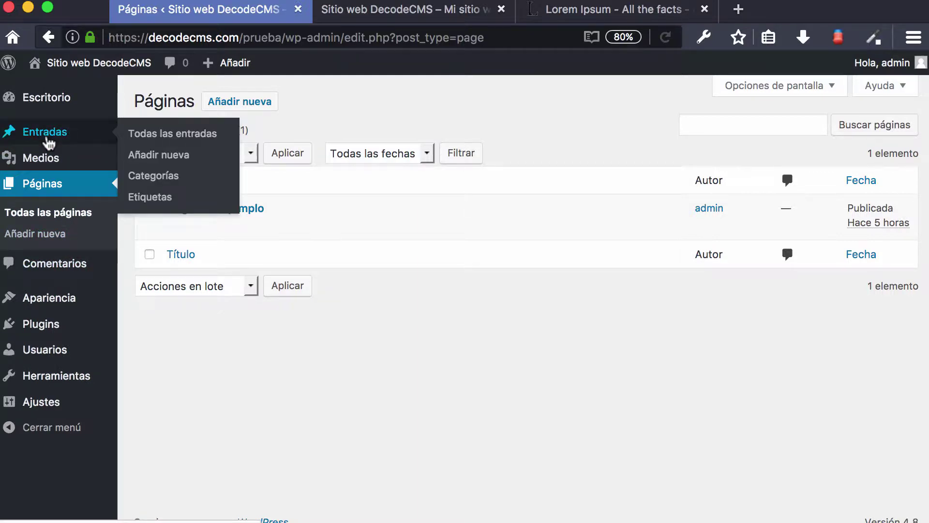
{"action": "left_click", "coordinate": [48, 140]}
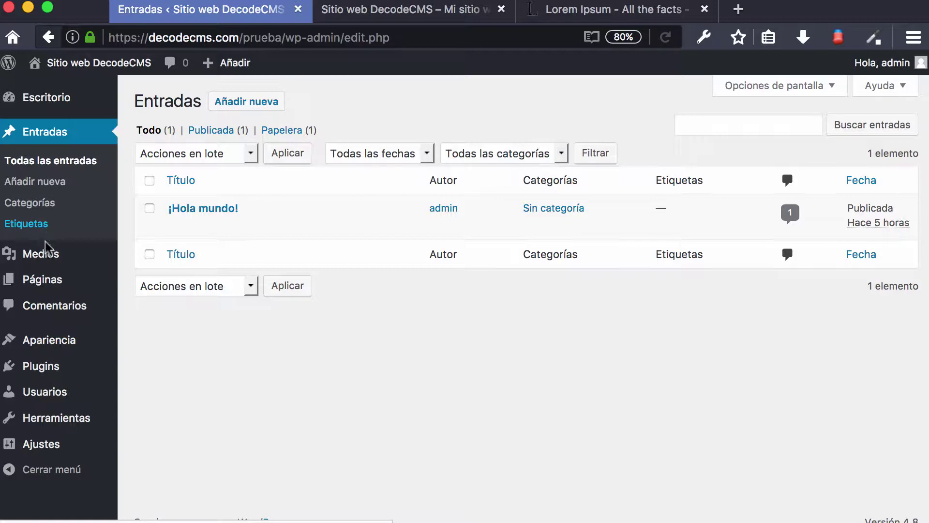
{"action": "left_click", "coordinate": [61, 285]}
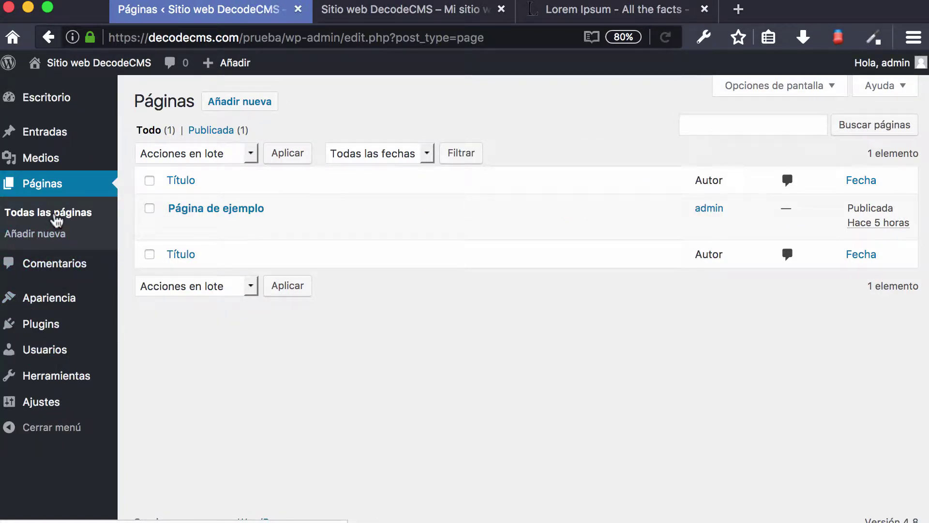
{"action": "mouse_move", "coordinate": [61, 158]}
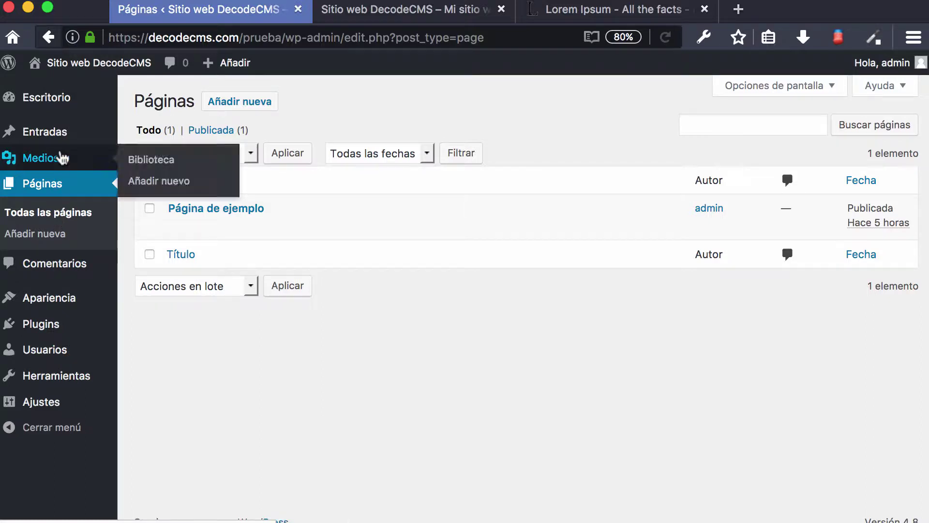
{"action": "mouse_move", "coordinate": [61, 140]}
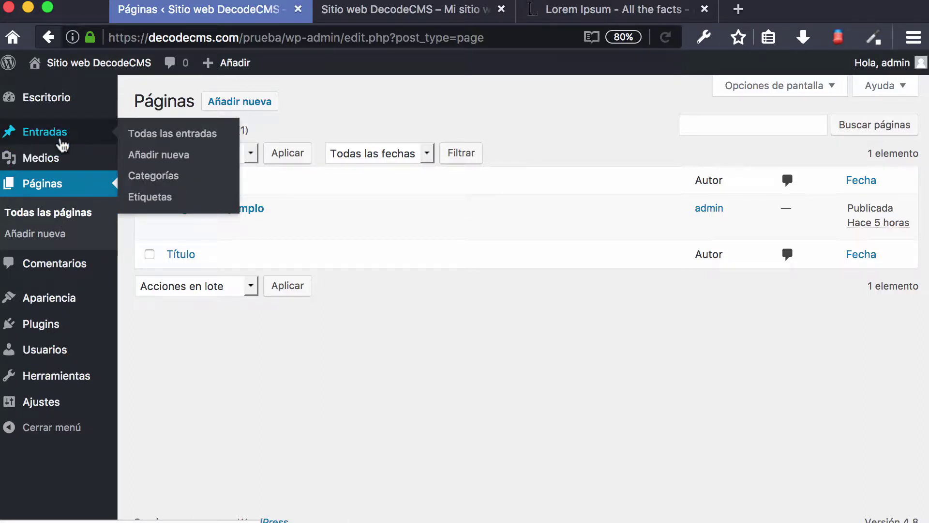
Open the "¡Hola mundo!" post from the posts list for editing and select its title text.
{"action": "left_click", "coordinate": [62, 140]}
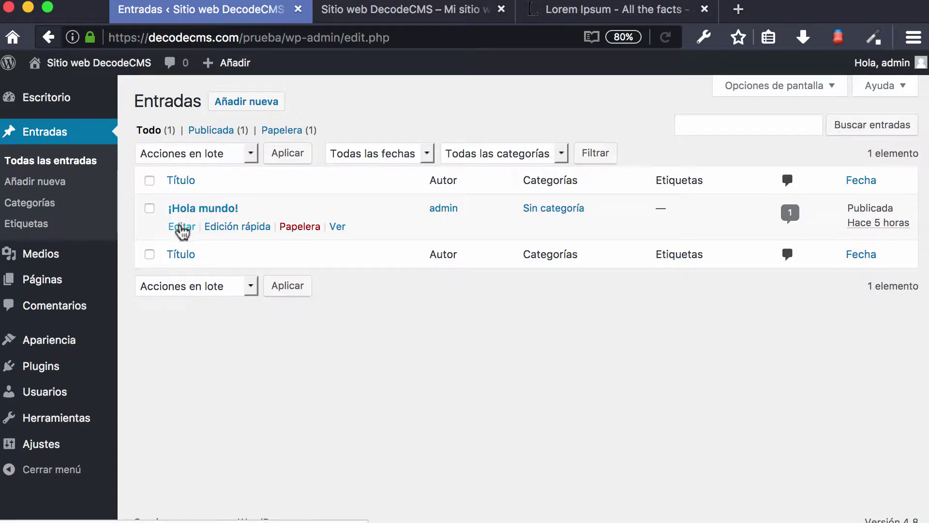
{"action": "left_click", "coordinate": [201, 210]}
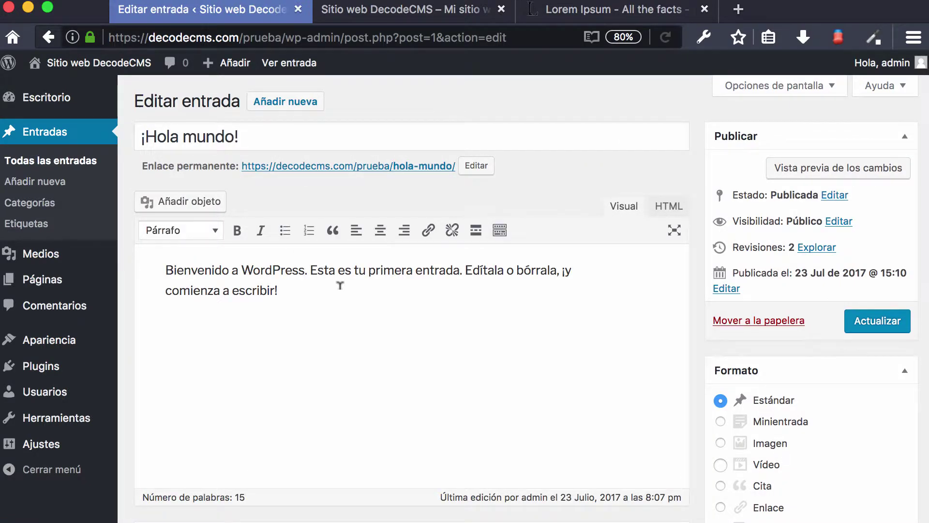
{"action": "left_click", "coordinate": [340, 285]}
{"action": "left_click", "coordinate": [279, 135]}
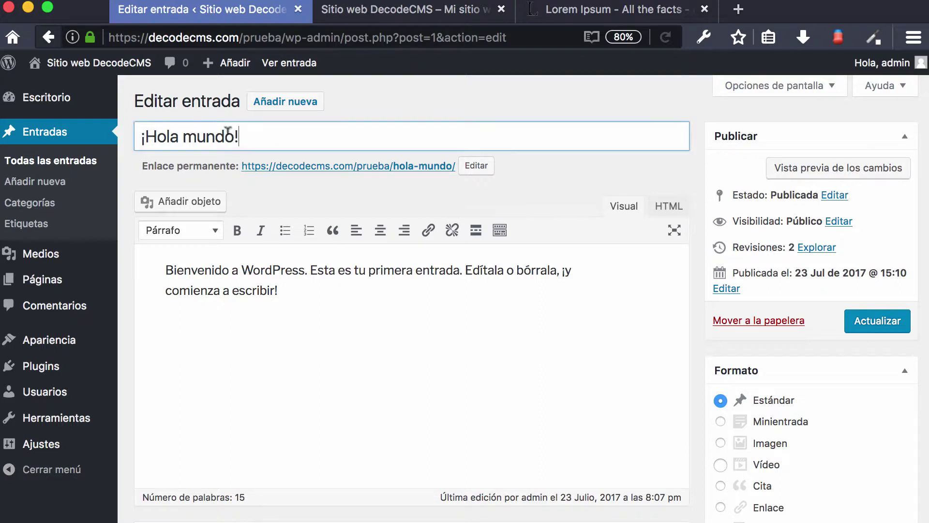
{"action": "left_click_drag", "start_coordinate": [227, 130], "coordinate": [134, 121]}
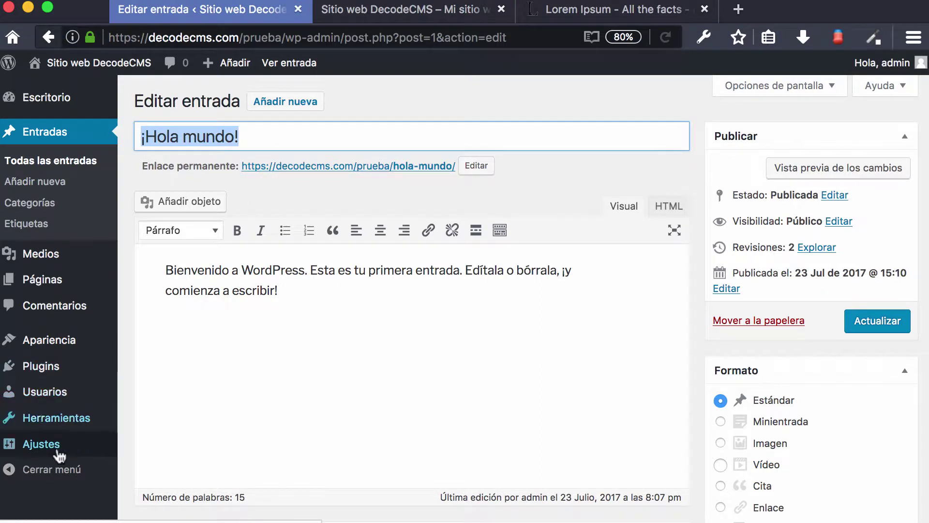
Open the permalink settings in a separate tab, review the common URL structures, and close that tab.
{"action": "mouse_move", "coordinate": [57, 452]}
{"action": "scroll", "coordinate": [174, 486], "scroll_direction": "down", "scroll_amount": 1}
{"action": "right_click", "coordinate": [175, 486]}
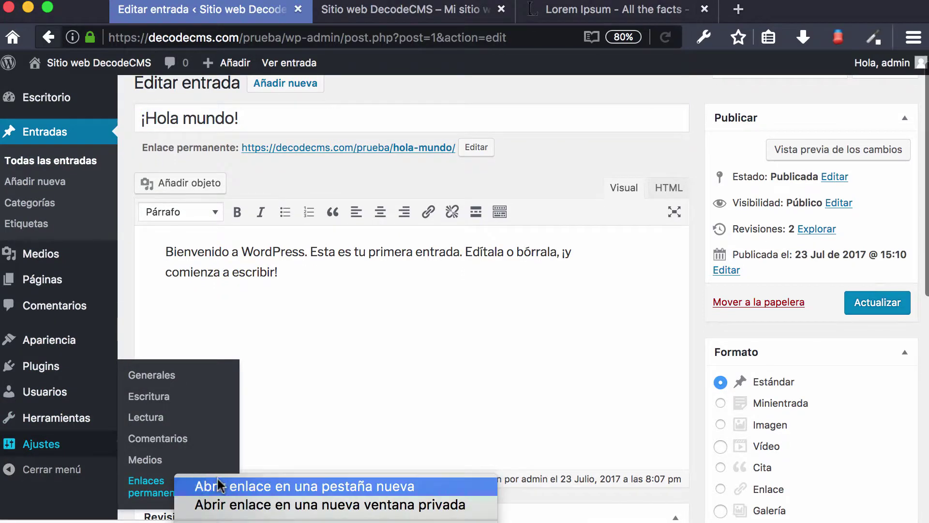
{"action": "left_click", "coordinate": [227, 484]}
{"action": "left_click", "coordinate": [343, 19]}
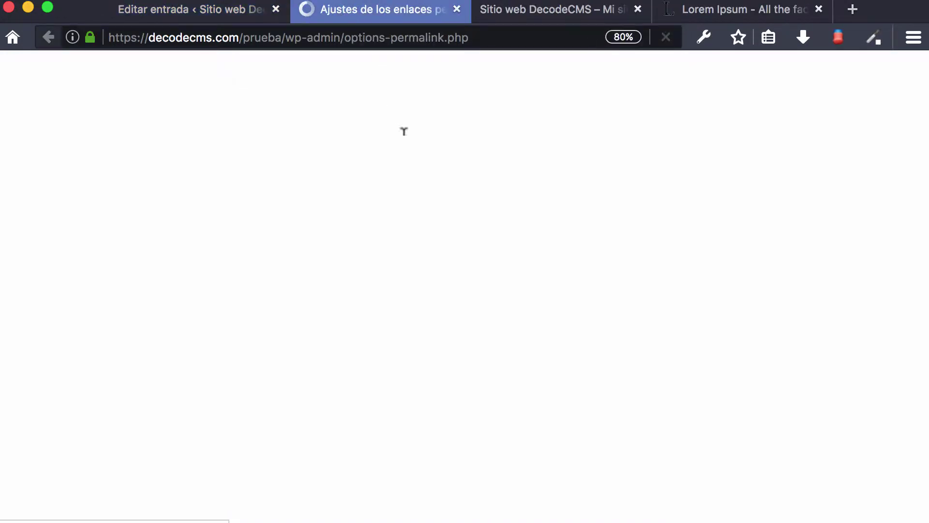
{"action": "scroll", "coordinate": [228, 434], "scroll_direction": "down", "scroll_amount": 3}
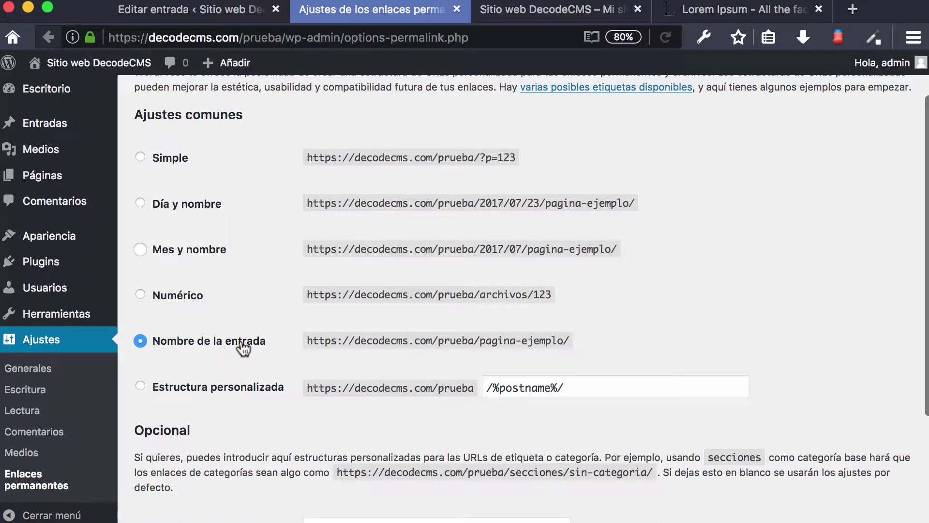
{"action": "scroll", "coordinate": [263, 345], "scroll_direction": "down", "scroll_amount": 1}
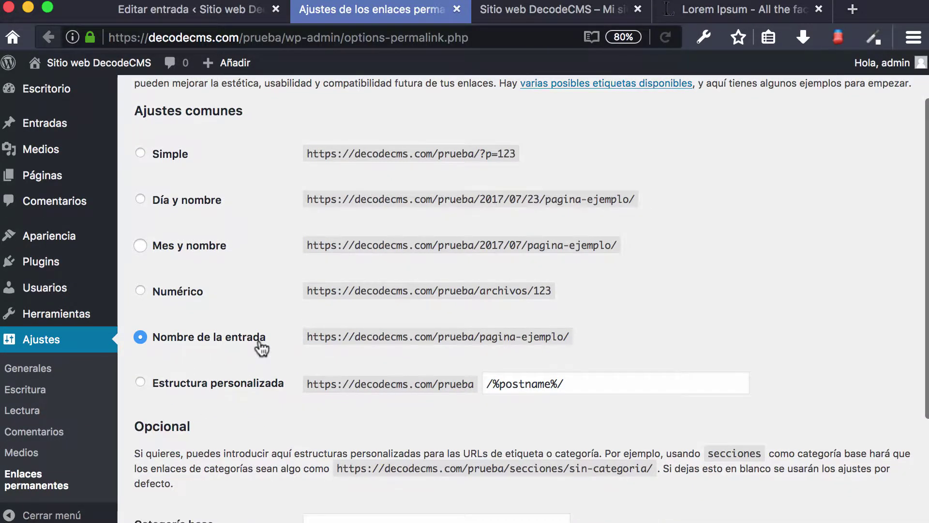
{"action": "left_click", "coordinate": [457, 10]}
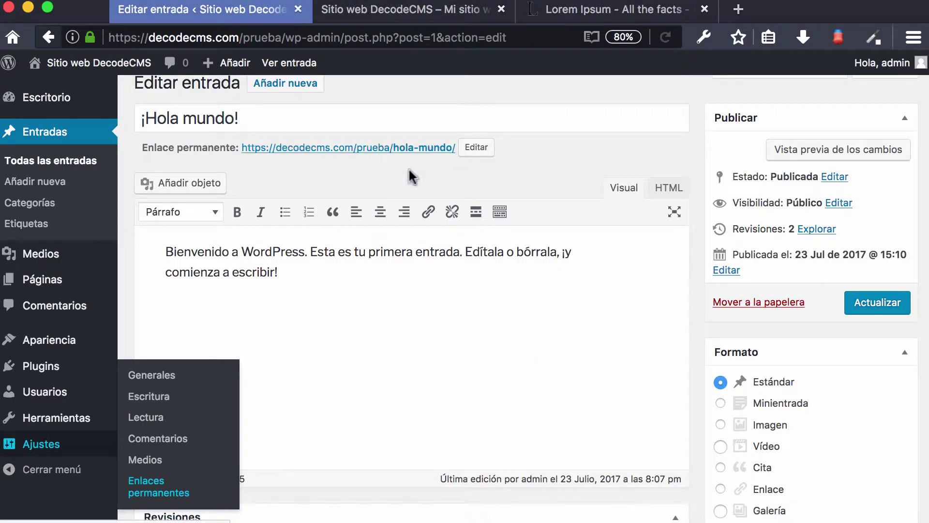
Clear the slug in the post's permalink and accept it empty so it regenerates from the title.
{"action": "left_click", "coordinate": [475, 147]}
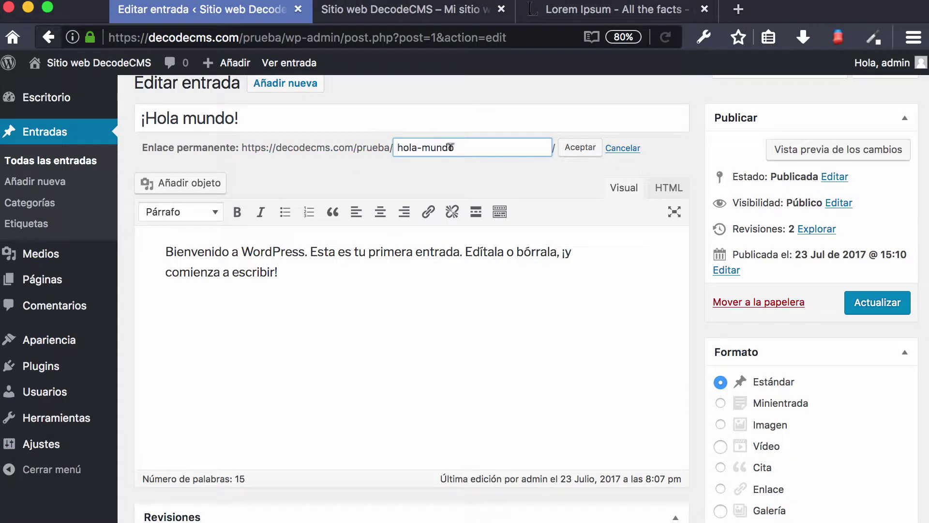
{"action": "scroll", "coordinate": [529, 159], "scroll_direction": "up", "scroll_amount": 1}
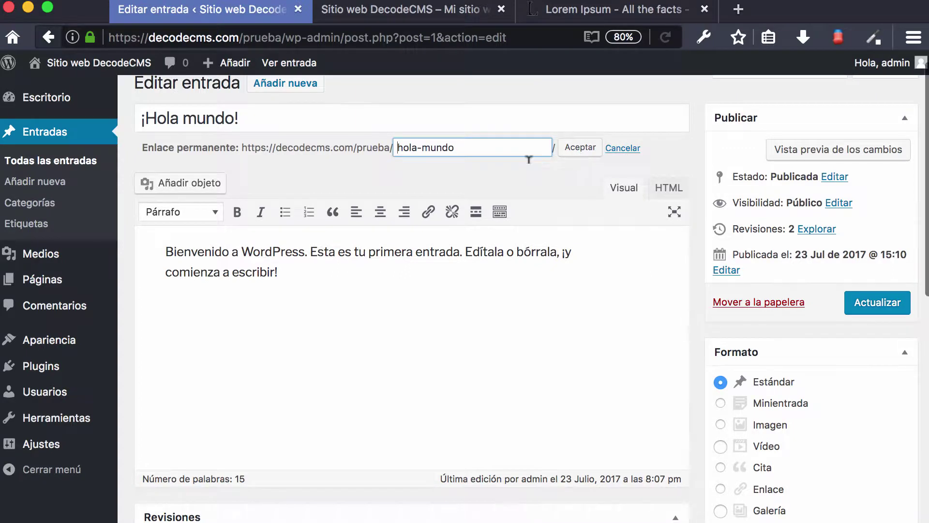
{"action": "left_click_drag", "start_coordinate": [239, 136], "coordinate": [96, 140]}
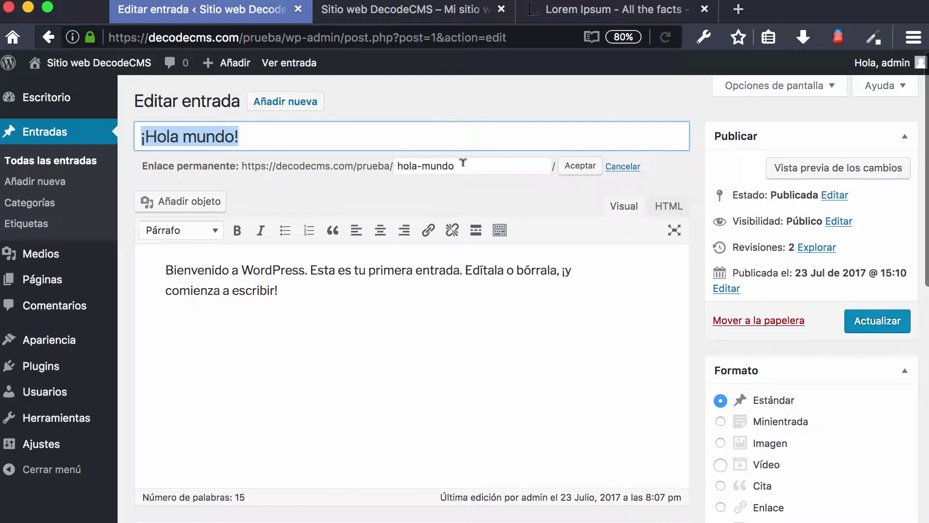
{"action": "left_click_drag", "start_coordinate": [463, 162], "coordinate": [344, 160]}
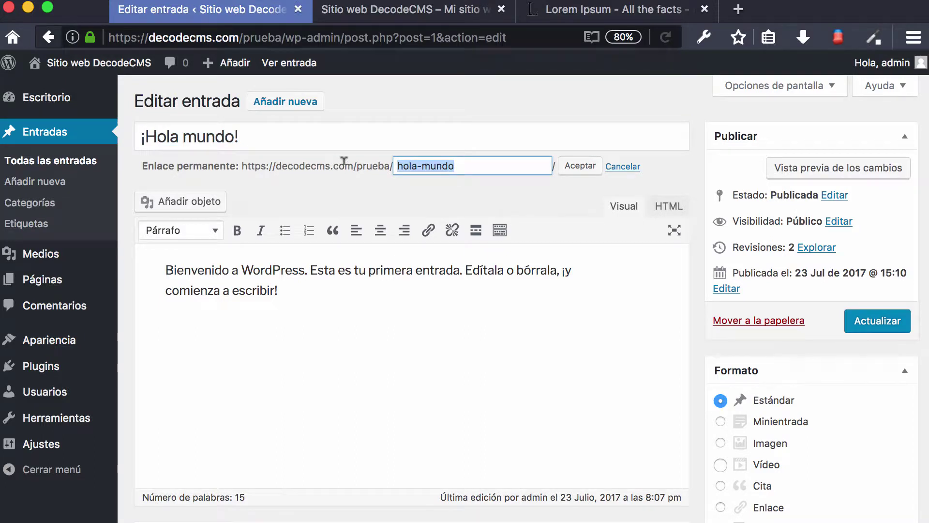
{"action": "key", "text": "BackSpace"}
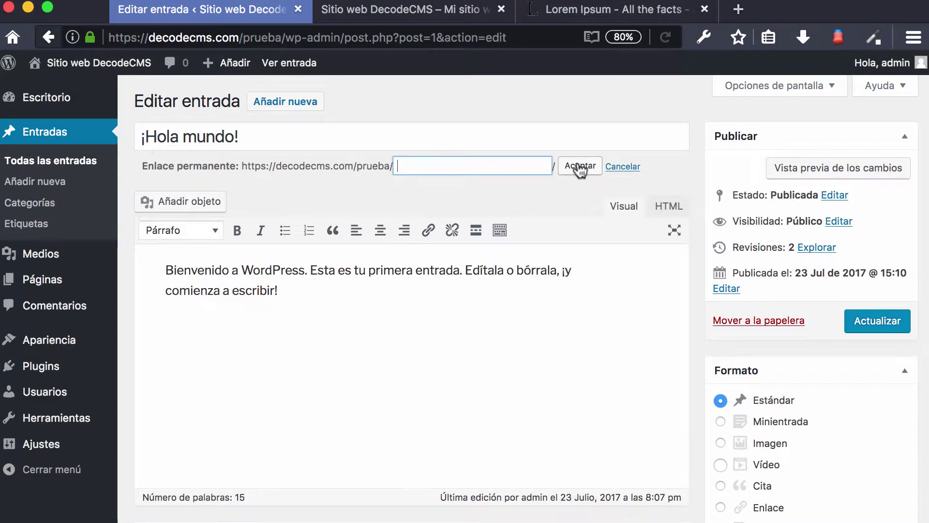
{"action": "key", "text": "Return"}
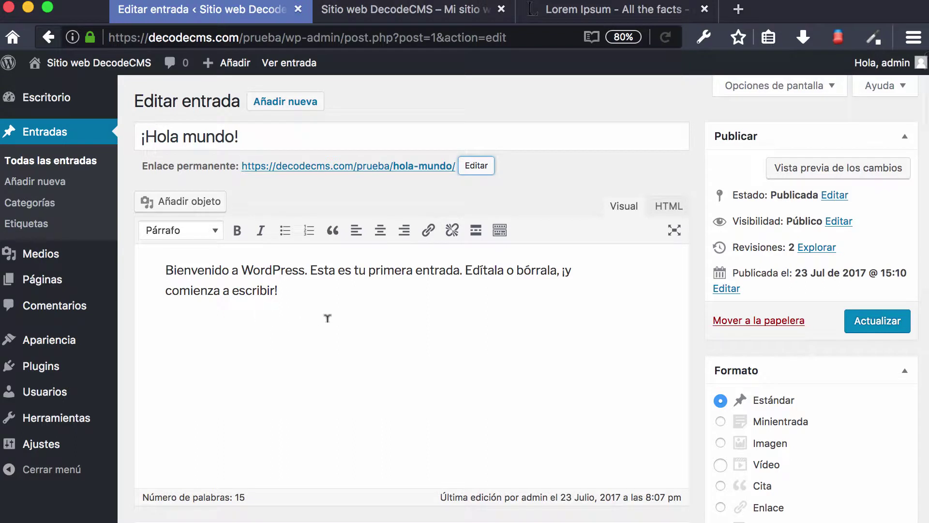
Examine the post's body text in the HTML editor view and return to the visual view.
{"action": "left_click_drag", "start_coordinate": [307, 320], "coordinate": [143, 254]}
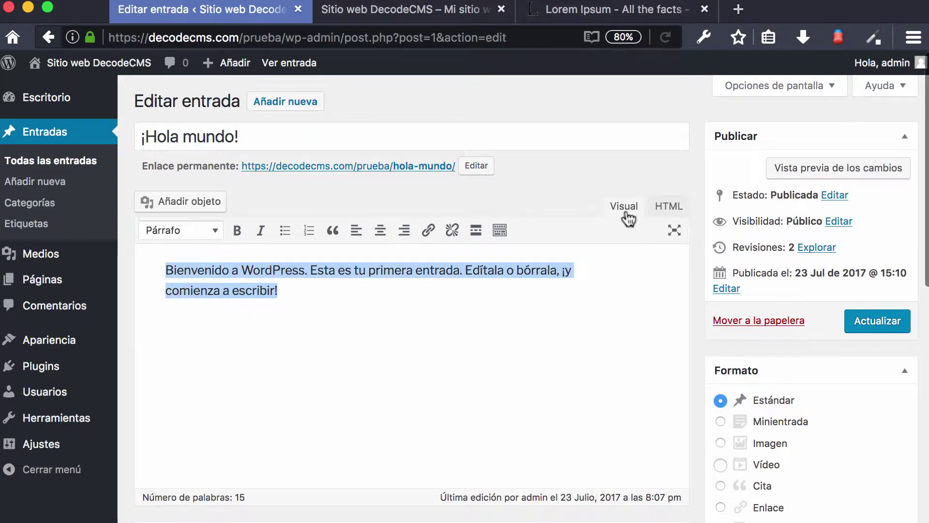
{"action": "scroll", "coordinate": [628, 210], "scroll_direction": "down", "scroll_amount": 1}
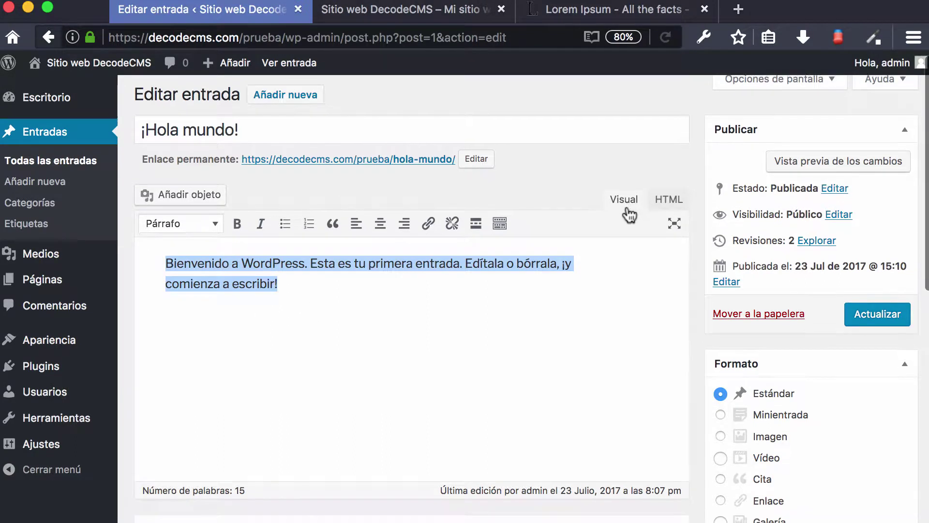
{"action": "left_click", "coordinate": [670, 202]}
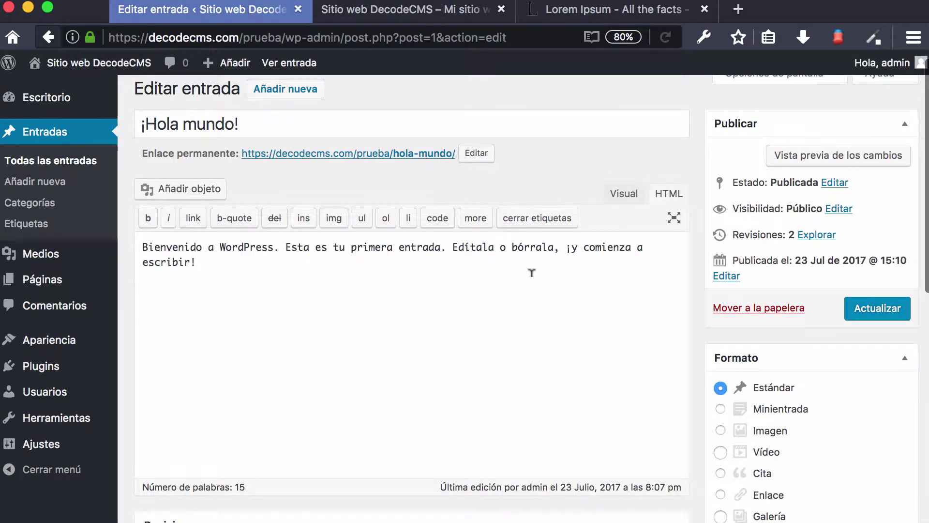
{"action": "scroll", "coordinate": [532, 273], "scroll_direction": "down", "scroll_amount": 1}
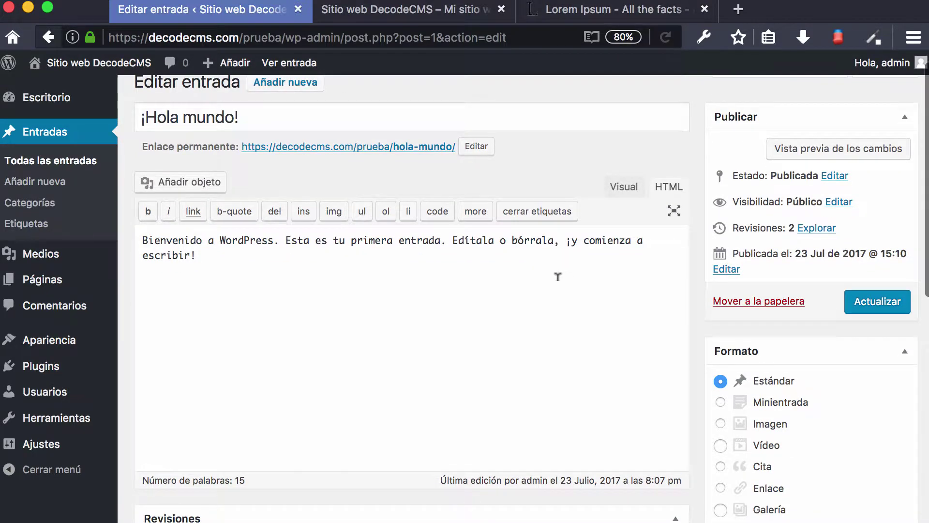
{"action": "scroll", "coordinate": [438, 274], "scroll_direction": "down", "scroll_amount": 1}
{"action": "scroll", "coordinate": [491, 269], "scroll_direction": "up", "scroll_amount": 1}
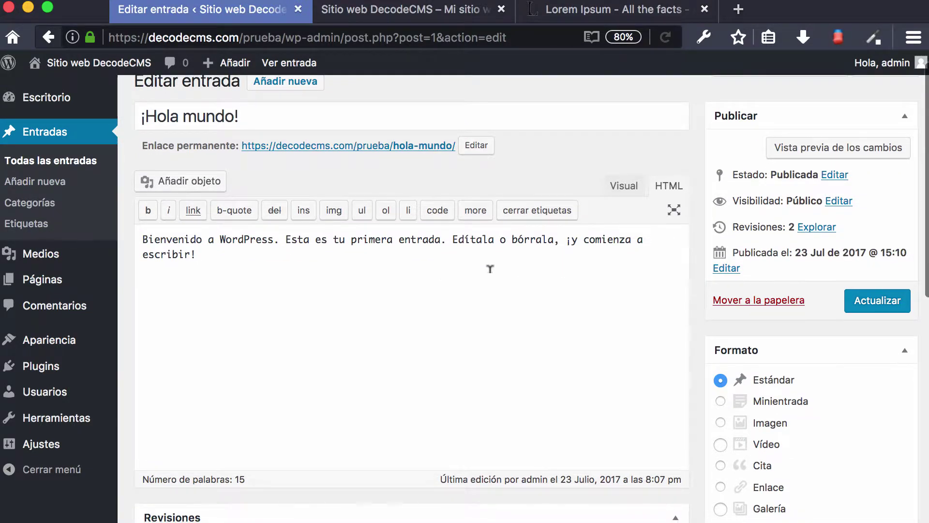
{"action": "left_click", "coordinate": [624, 186]}
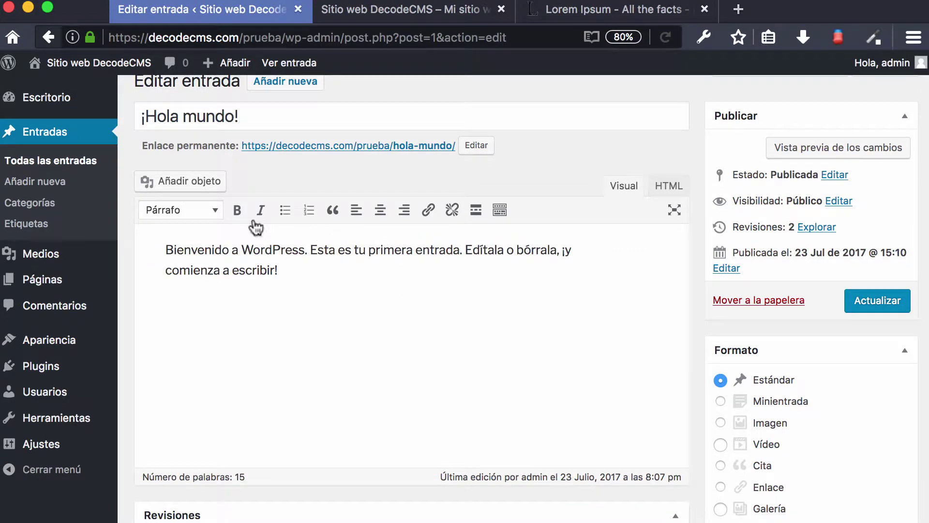
Make the word "primera" bold in the post's body text.
{"action": "double_click", "coordinate": [383, 250]}
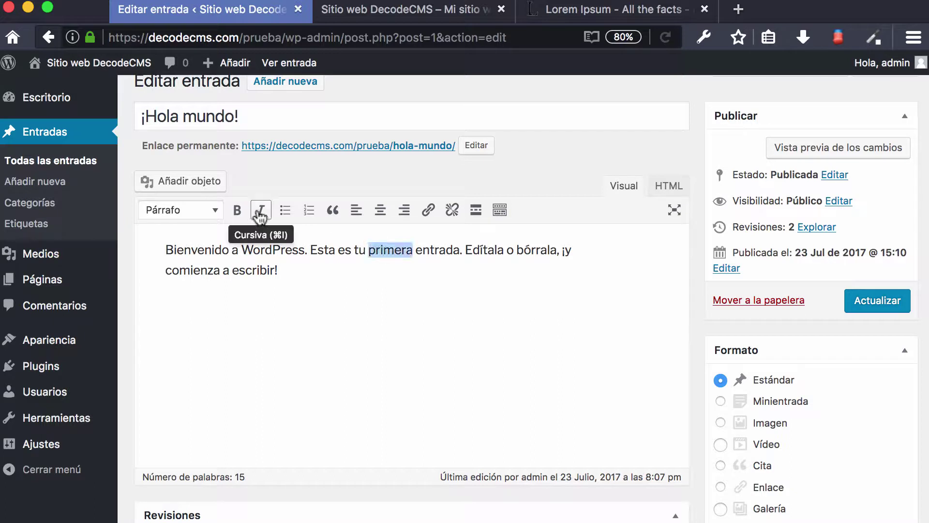
{"action": "left_click", "coordinate": [237, 210]}
{"action": "left_click", "coordinate": [462, 263]}
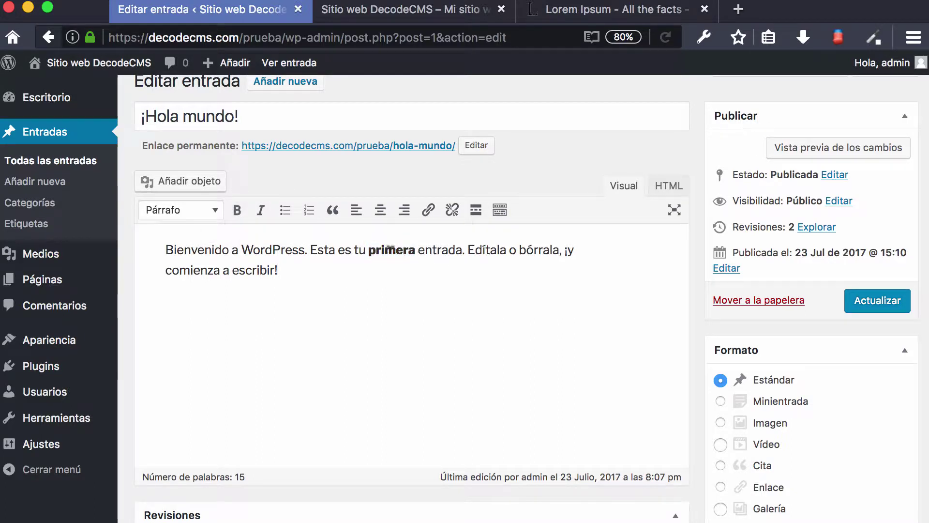
In the HTML view, inspect the strong tag around "primera" and wrap the word "Edítala" in italic tags.
{"action": "left_click", "coordinate": [667, 186]}
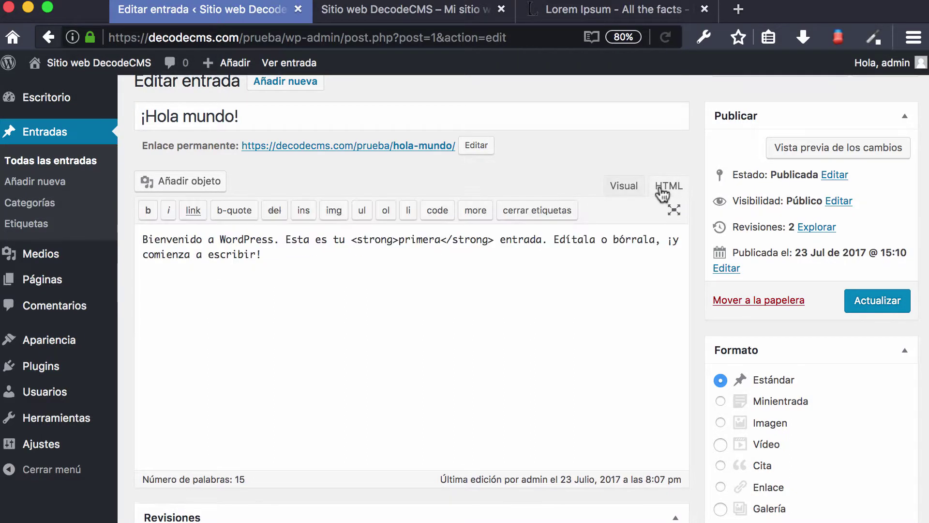
{"action": "left_click_drag", "start_coordinate": [357, 239], "coordinate": [394, 238]}
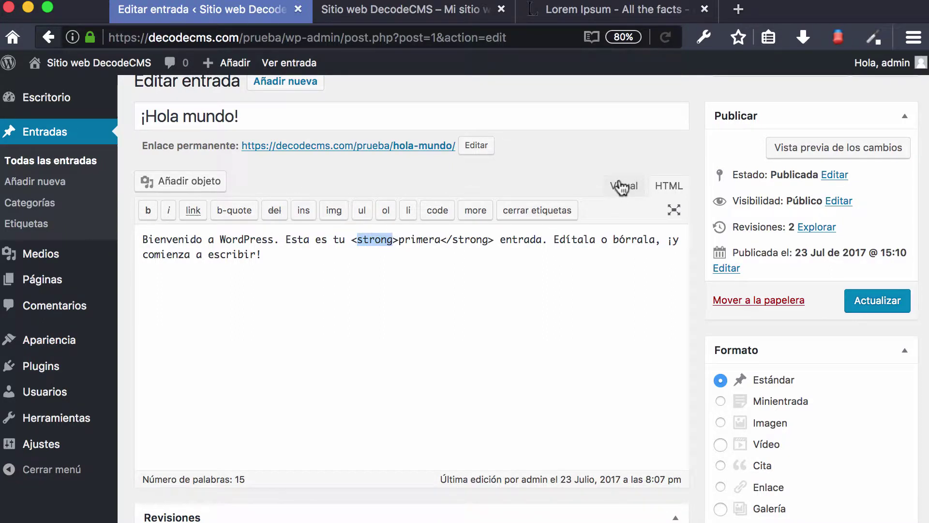
{"action": "double_click", "coordinate": [565, 239]}
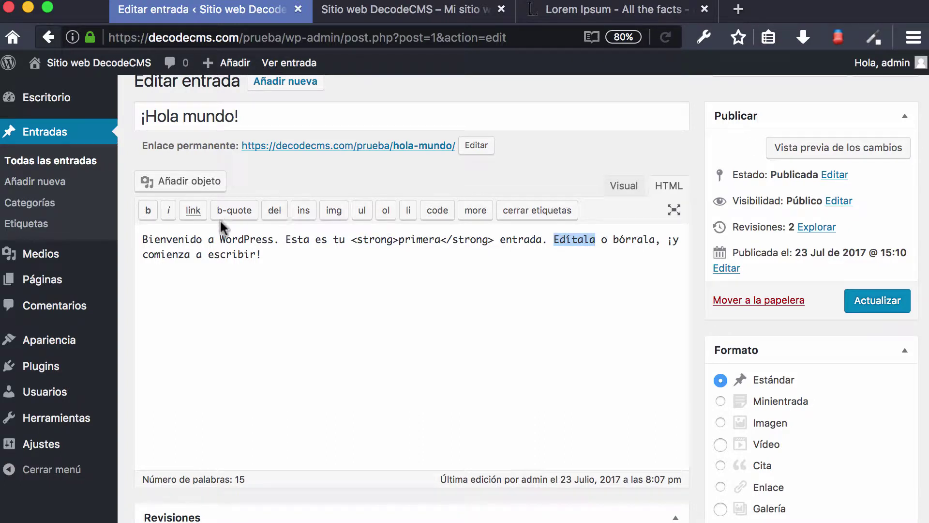
{"action": "left_click", "coordinate": [168, 210]}
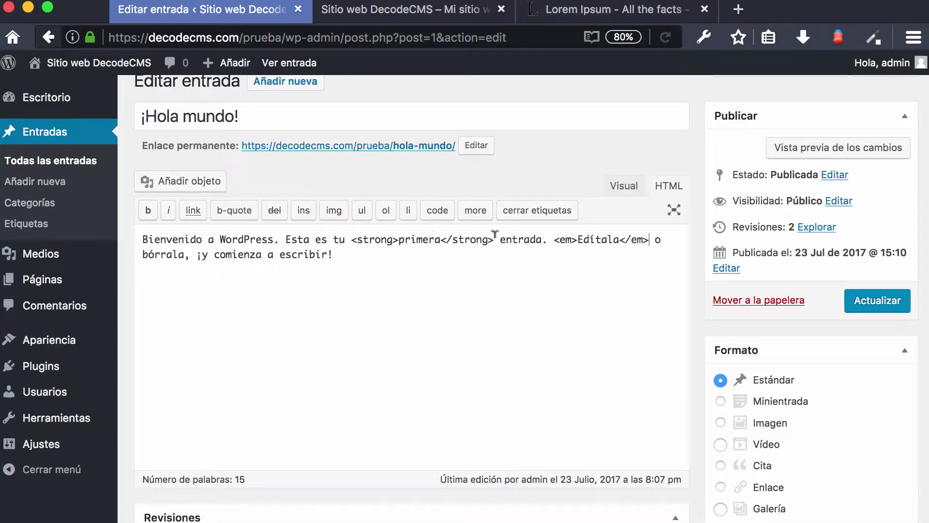
Return to the visual view and add a Lorem Ipsum filler paragraph below the post's welcome paragraph.
{"action": "left_click", "coordinate": [623, 185]}
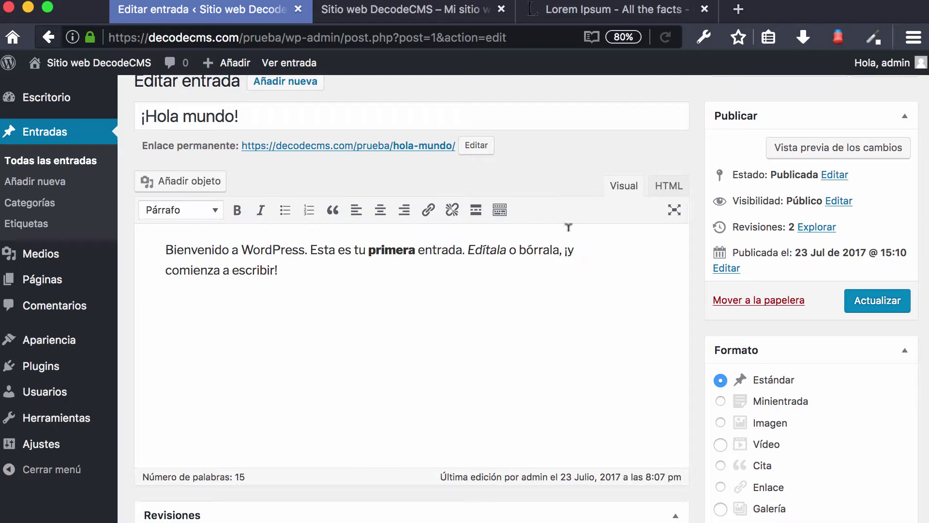
{"action": "double_click", "coordinate": [497, 247]}
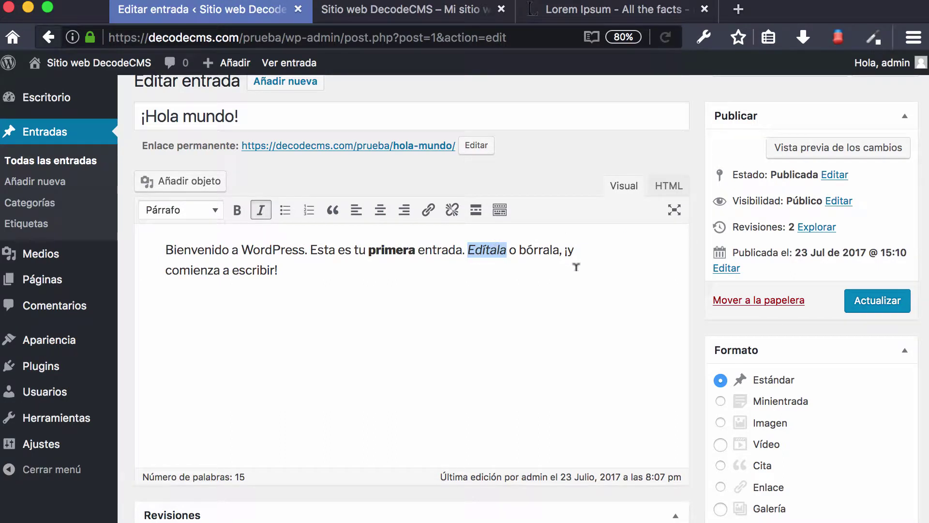
{"action": "left_click", "coordinate": [386, 297]}
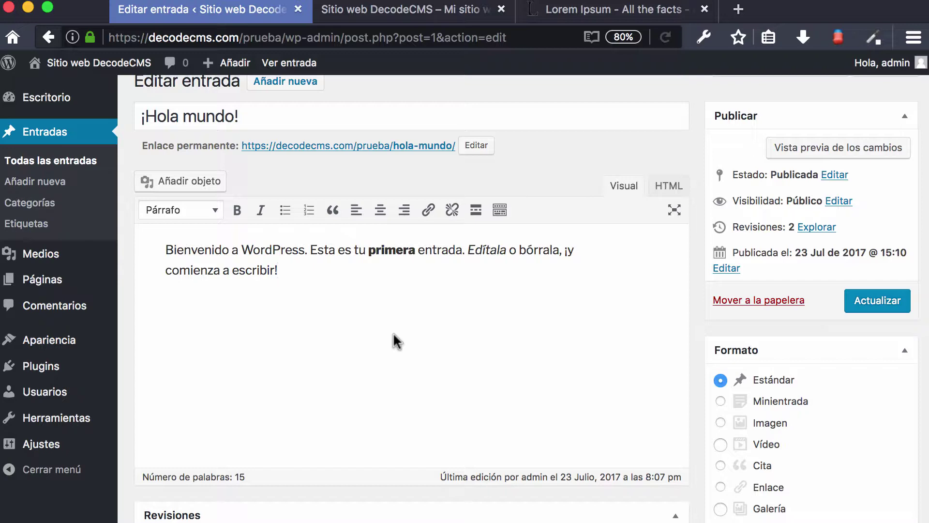
{"action": "key", "text": "Return"}
{"action": "type", "text": "Lorem Ipsum es simplemente el texto de relleno de las imprentas y archivos de texto. Lorem Ipsum ha sido el texto de relleno estándar de las industrias desde el año 1500, cuando un impresor (N. del T. persona que se dedica a la imprenta) desconocido usó una galería de textos y los mezcló de tal manera que logró hacer un libro de textos especimen. No sólo sobrevivió 500 años, sino que tambien ingresó como texto de relleno en documentos electrónicos, quedando esencialmente igual al original. Fue popularizado en los 60s con la creación de las hojas \"Letraset\", las cuales contenian pasajes de Lorem Ipsum, y más recientemente con software de autoedición, como por ejemplo Aldus PageMaker, el cual incluye versiones de Lorem Ipsum."}
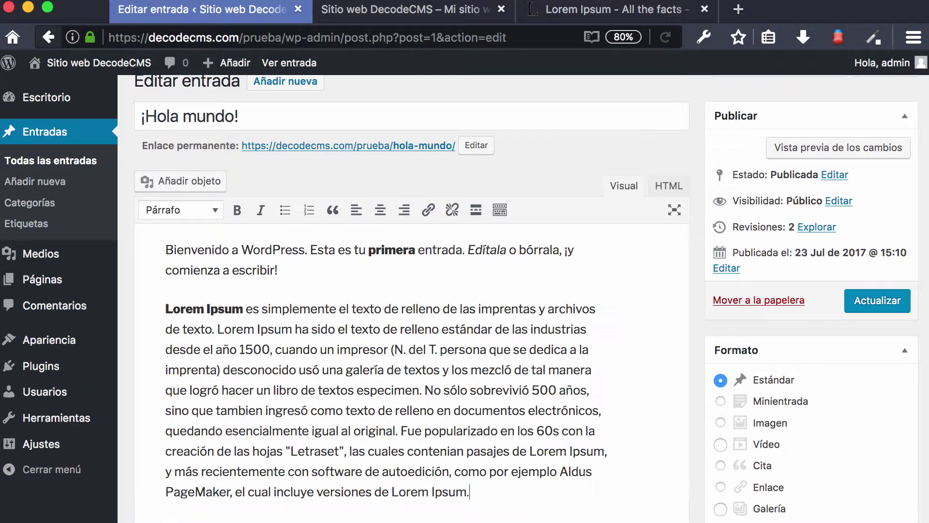
{"action": "key", "text": "Return"}
Insert a "Leer más" tag between the welcome paragraph and the Lorem Ipsum paragraph, and update the post.
{"action": "left_click", "coordinate": [329, 232]}
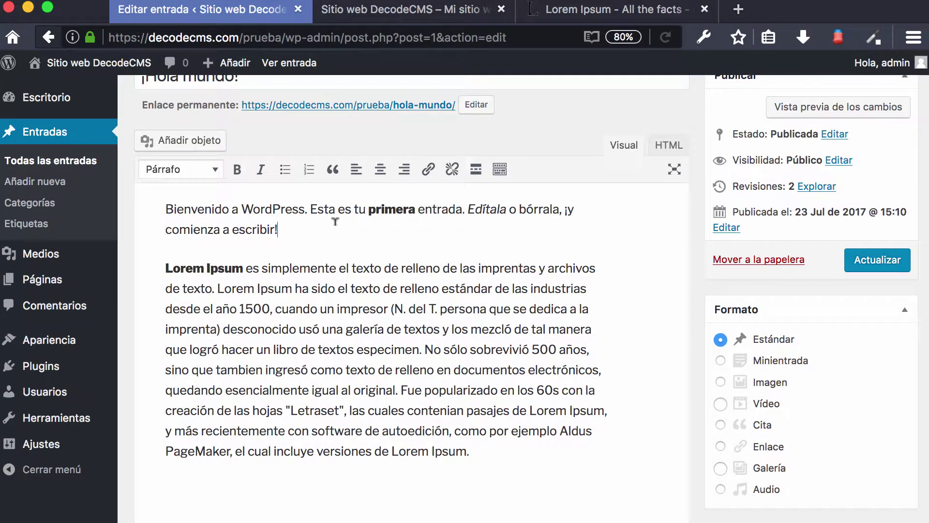
{"action": "triple_click", "coordinate": [279, 231]}
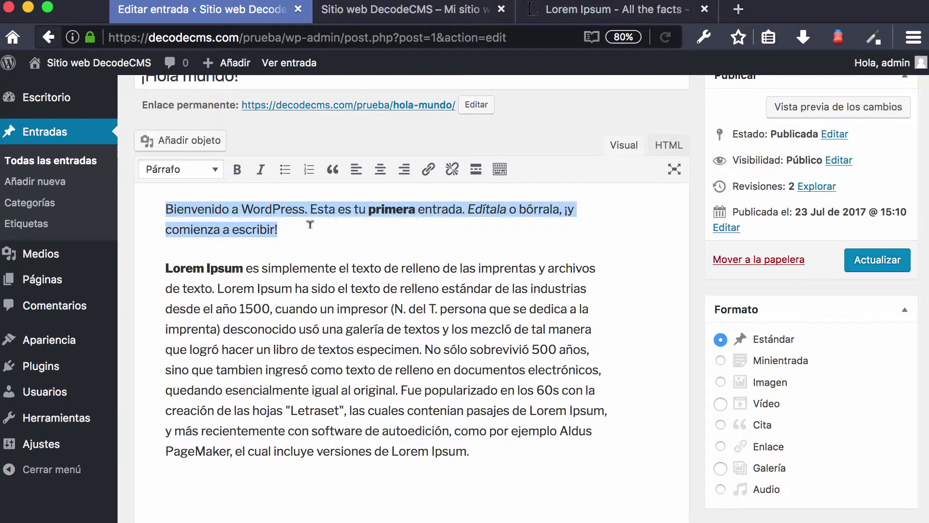
{"action": "left_click", "coordinate": [317, 225]}
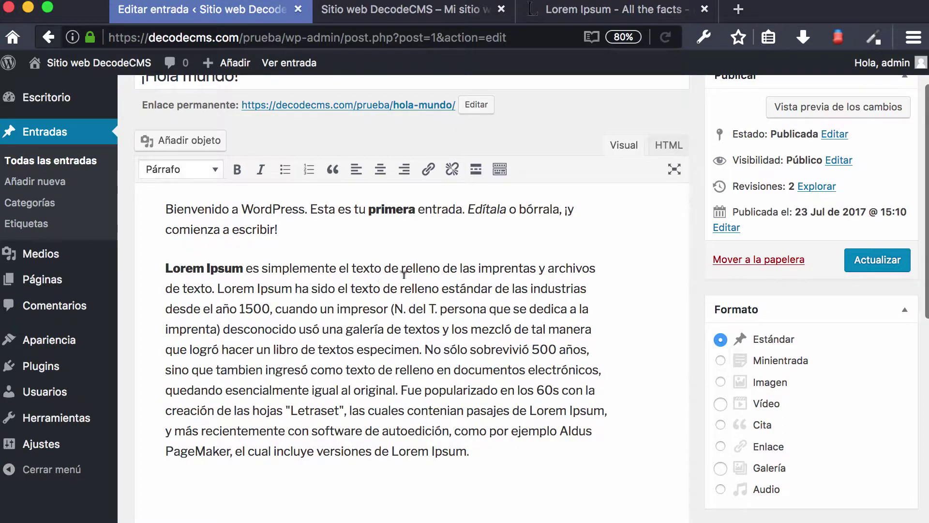
{"action": "scroll", "coordinate": [486, 247], "scroll_direction": "up", "scroll_amount": 3}
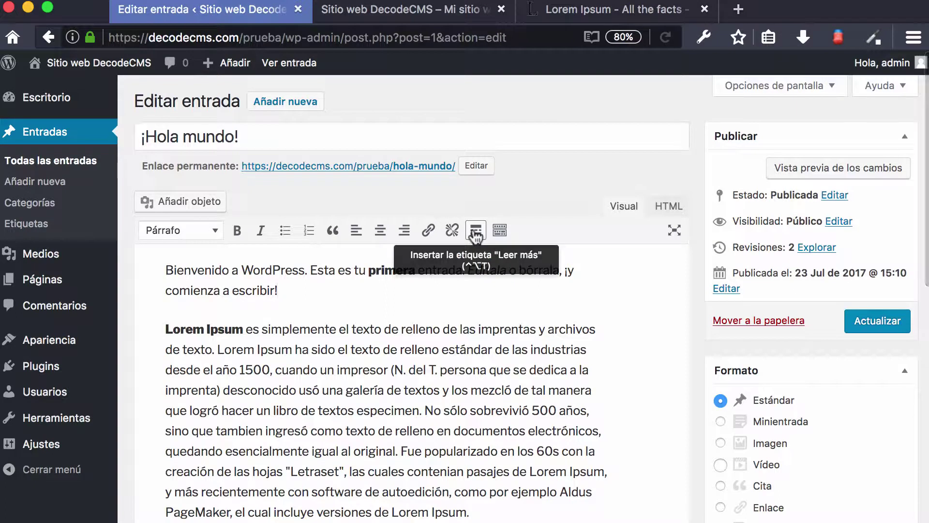
{"action": "left_click", "coordinate": [476, 234]}
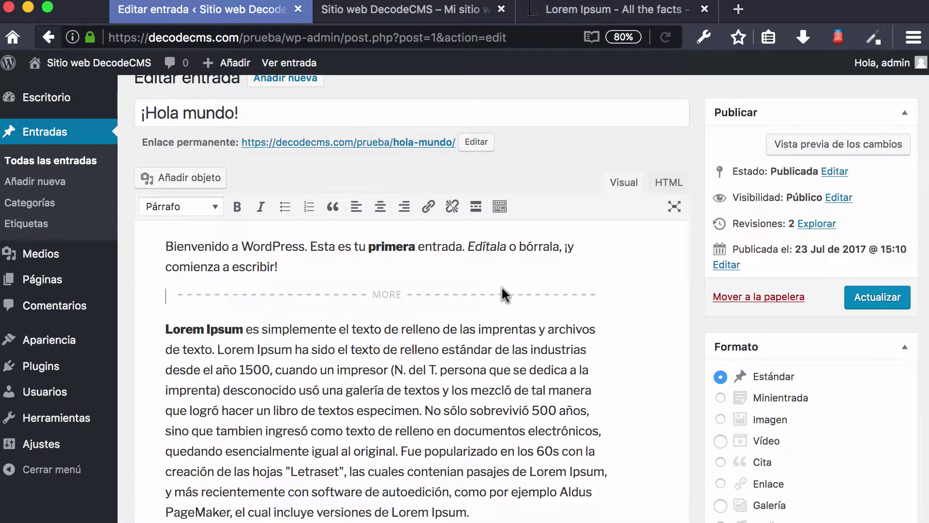
{"action": "left_click", "coordinate": [858, 302]}
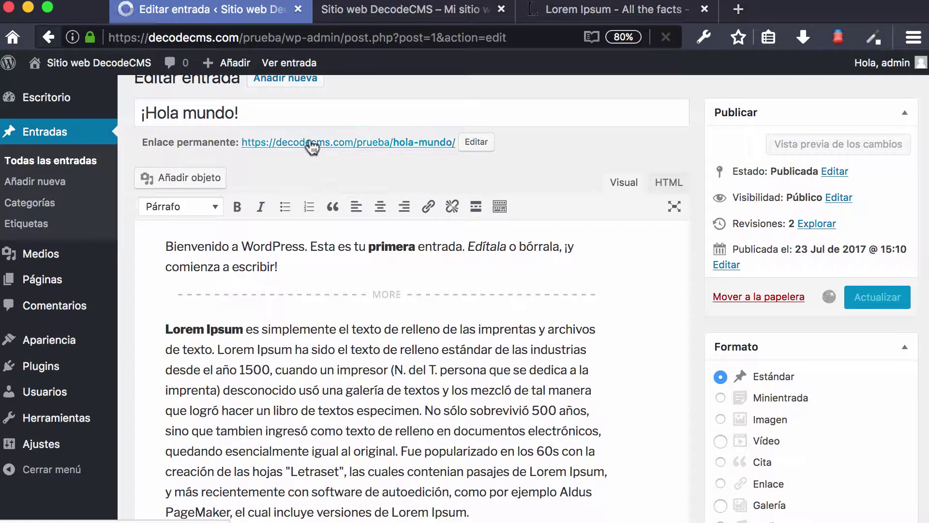
Reload the site's home page and follow the post's "Continuar leyendo" link to check its full text.
{"action": "left_click", "coordinate": [378, 10]}
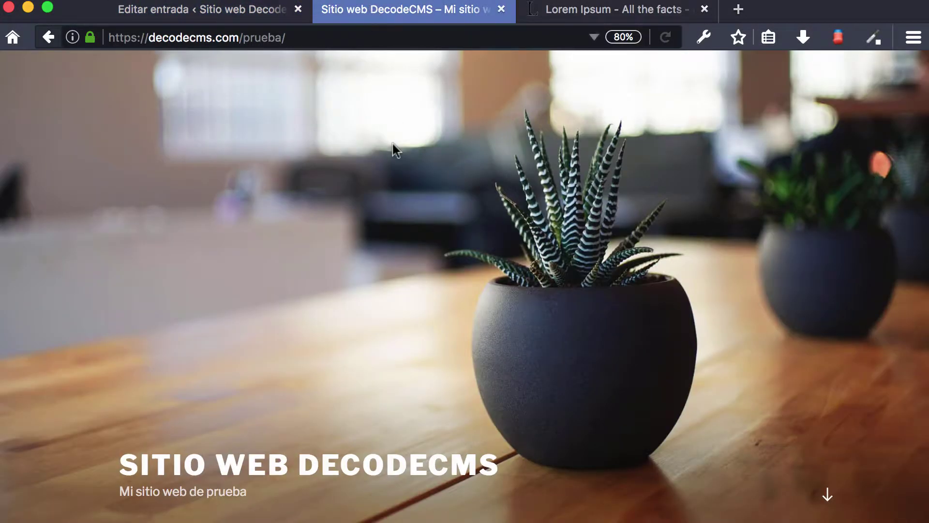
{"action": "scroll", "coordinate": [393, 144], "scroll_direction": "down", "scroll_amount": 10}
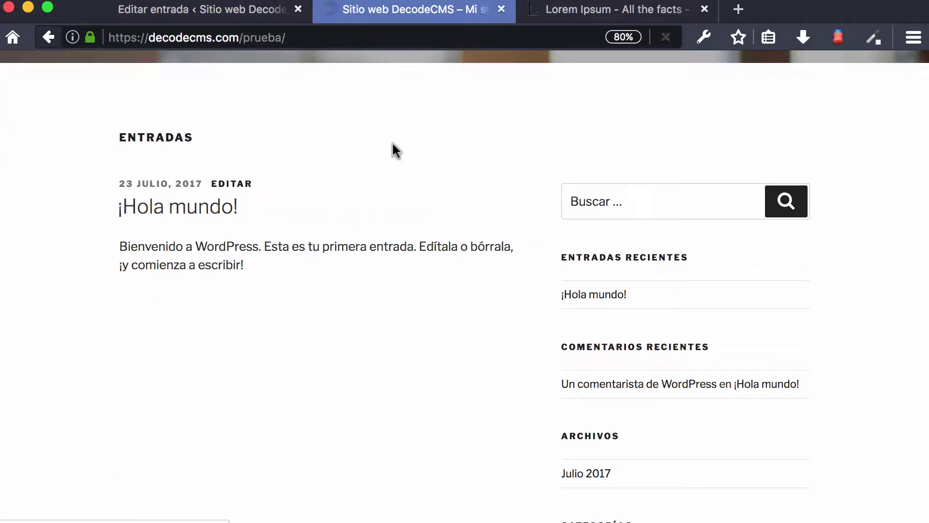
{"action": "key", "text": "super+r"}
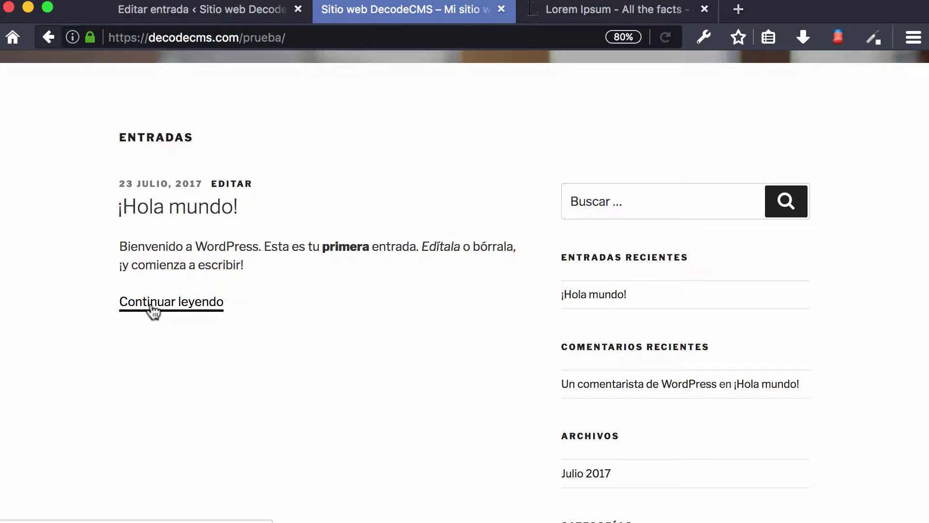
{"action": "left_click", "coordinate": [212, 309]}
{"action": "scroll", "coordinate": [335, 300], "scroll_direction": "up", "scroll_amount": 5}
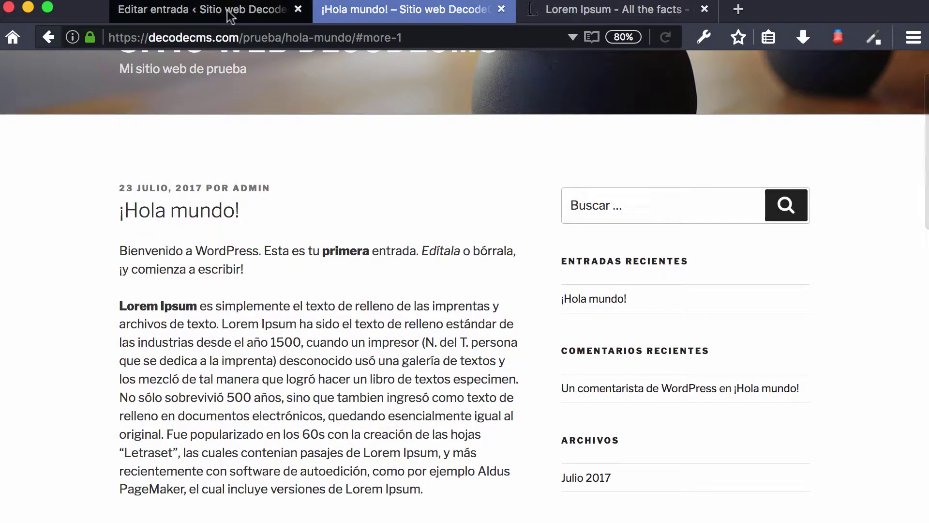
Go back to the post editor, show the second row of formatting tools for inspection and hide it again.
{"action": "left_click", "coordinate": [257, 13]}
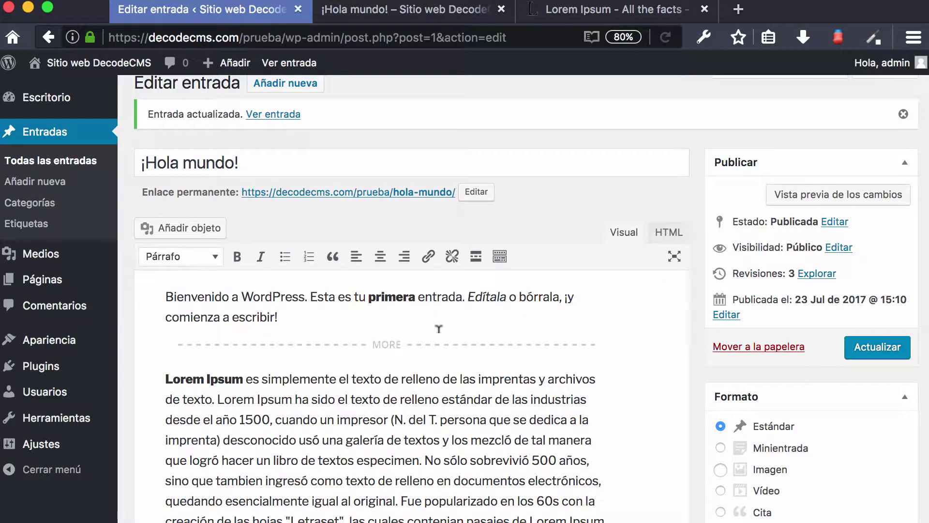
{"action": "left_click", "coordinate": [499, 258]}
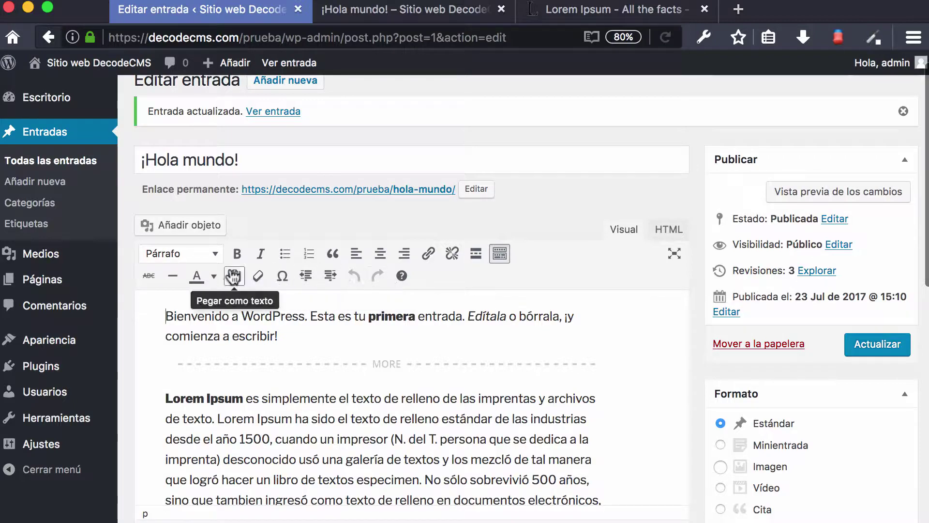
{"action": "left_click", "coordinate": [500, 253]}
Examine the boxes around the post editor and the available screen options, leaving the options unchanged.
{"action": "scroll", "coordinate": [542, 245], "scroll_direction": "down", "scroll_amount": 4}
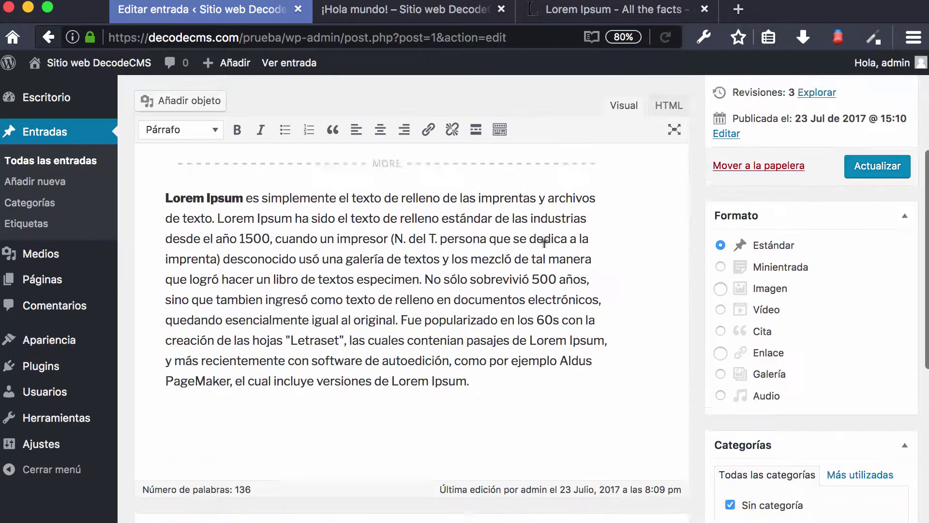
{"action": "scroll", "coordinate": [541, 245], "scroll_direction": "up", "scroll_amount": 5}
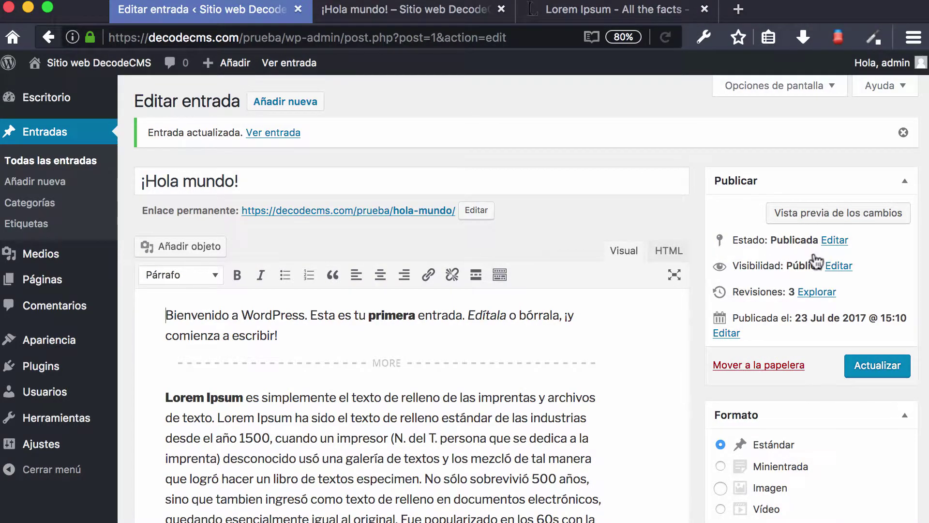
{"action": "scroll", "coordinate": [808, 256], "scroll_direction": "down", "scroll_amount": 12}
{"action": "scroll", "coordinate": [811, 261], "scroll_direction": "up", "scroll_amount": 12}
{"action": "left_click", "coordinate": [791, 87]}
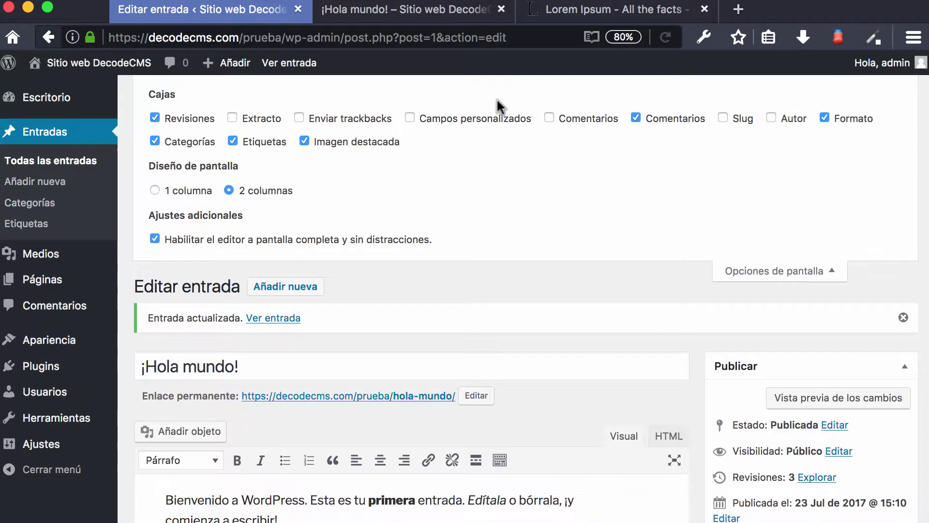
{"action": "left_click", "coordinate": [780, 276]}
{"action": "scroll", "coordinate": [723, 232], "scroll_direction": "down", "scroll_amount": 10}
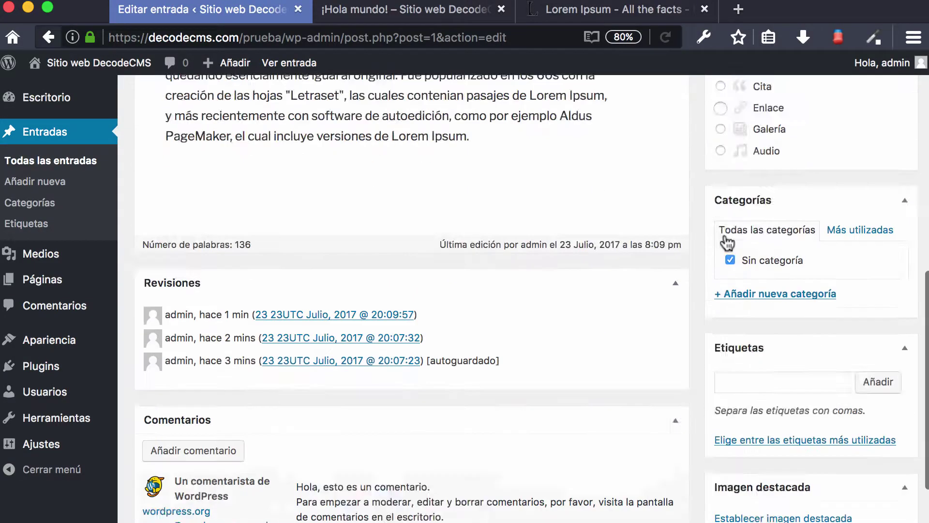
{"action": "scroll", "coordinate": [723, 232], "scroll_direction": "up", "scroll_amount": 10}
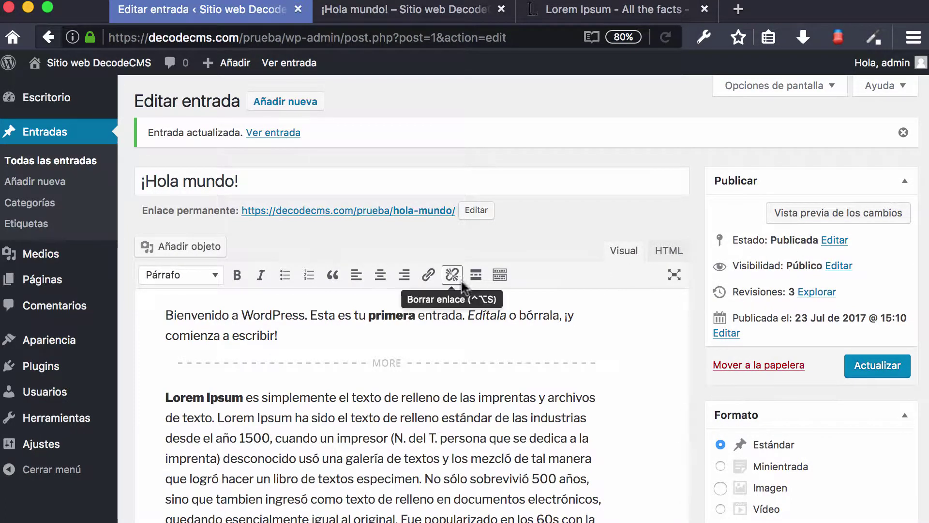
Preview the post's changes on the site, look through the rendered text and close the preview.
{"action": "left_click", "coordinate": [857, 218]}
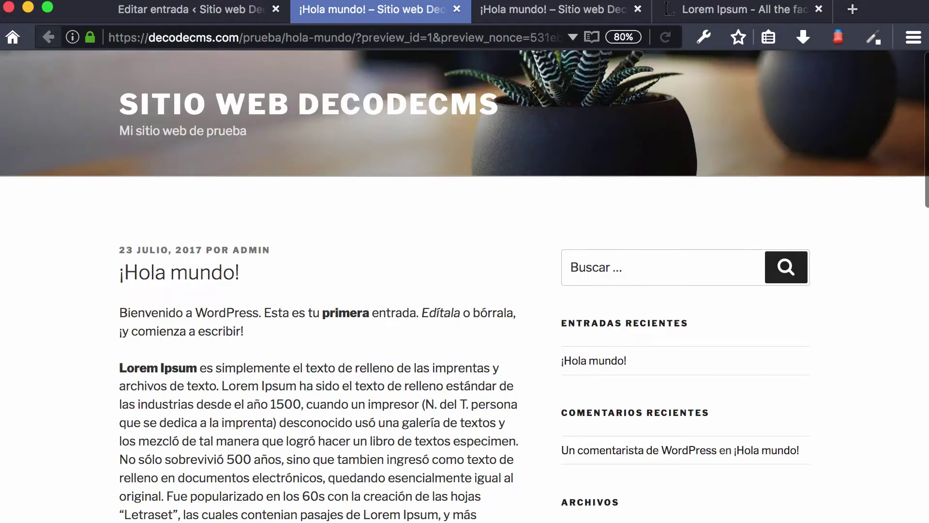
{"action": "scroll", "coordinate": [403, 365], "scroll_direction": "down", "scroll_amount": 3}
{"action": "scroll", "coordinate": [403, 339], "scroll_direction": "up", "scroll_amount": 1}
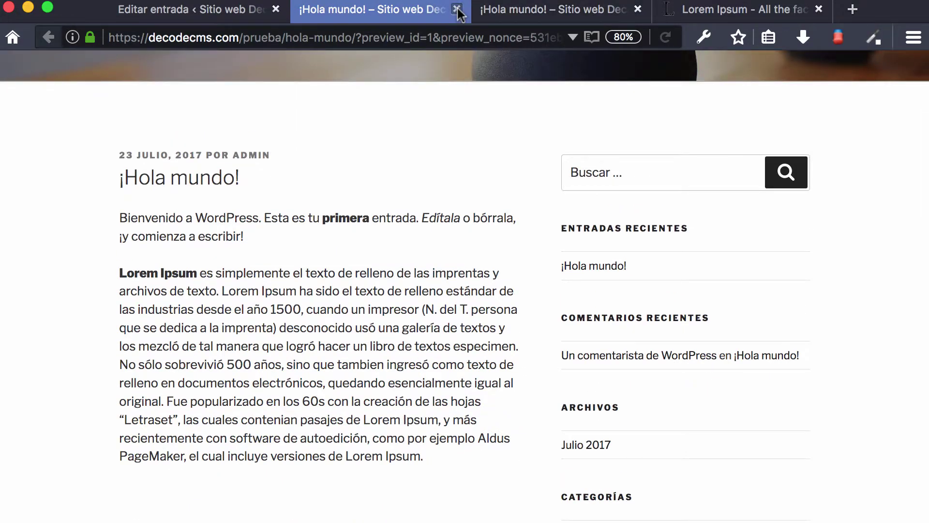
{"action": "left_click", "coordinate": [637, 9]}
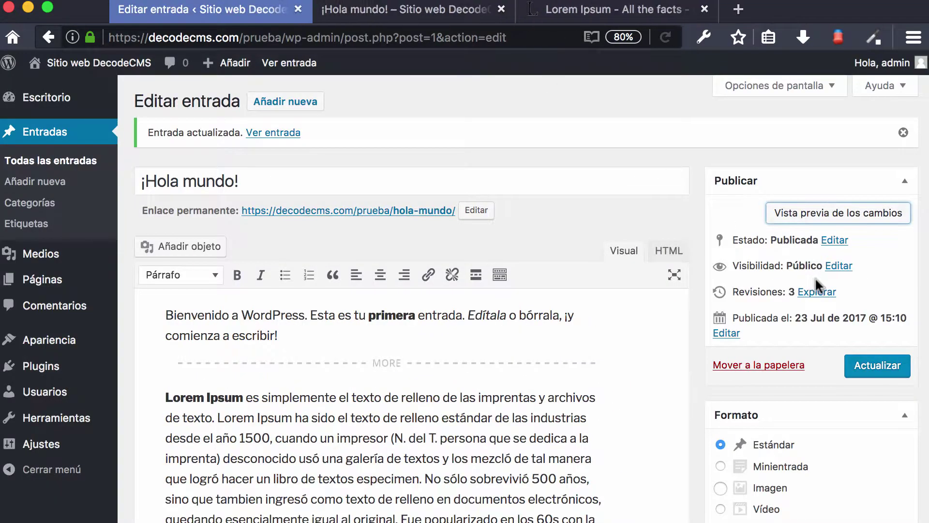
Examine the status choices available for the published post and cancel without changing the status.
{"action": "left_click", "coordinate": [835, 240]}
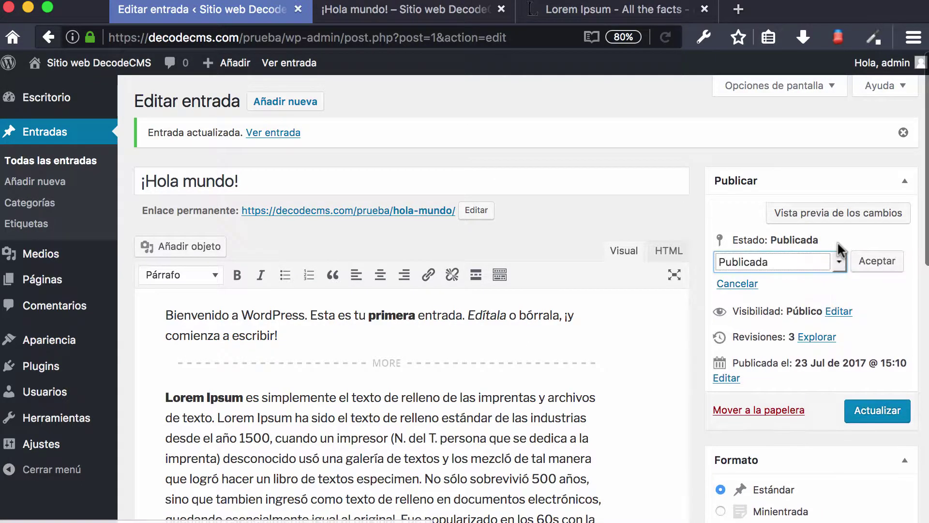
{"action": "left_click", "coordinate": [809, 252]}
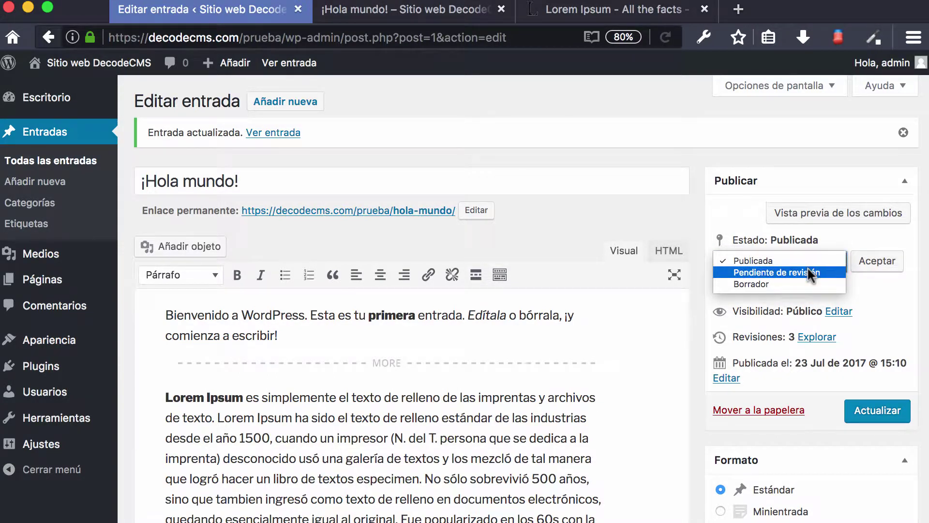
{"action": "left_click", "coordinate": [879, 285]}
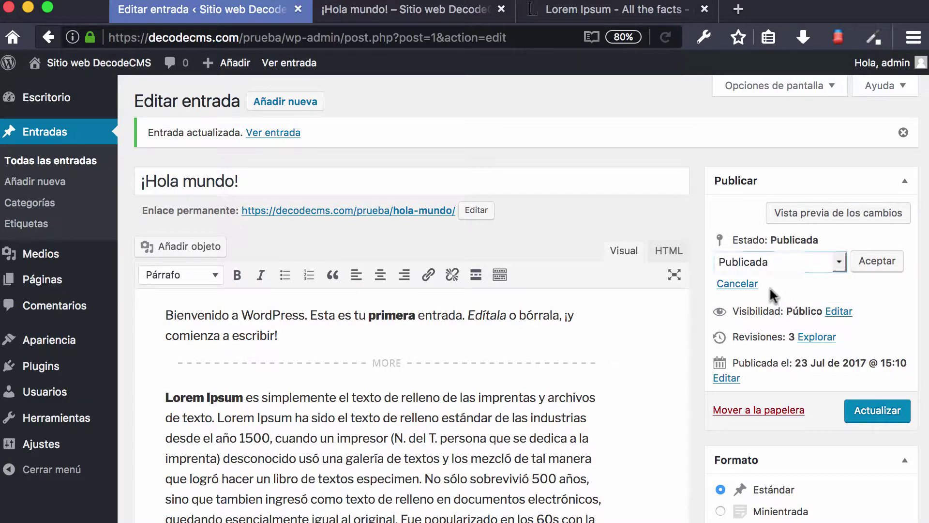
{"action": "left_click", "coordinate": [737, 284]}
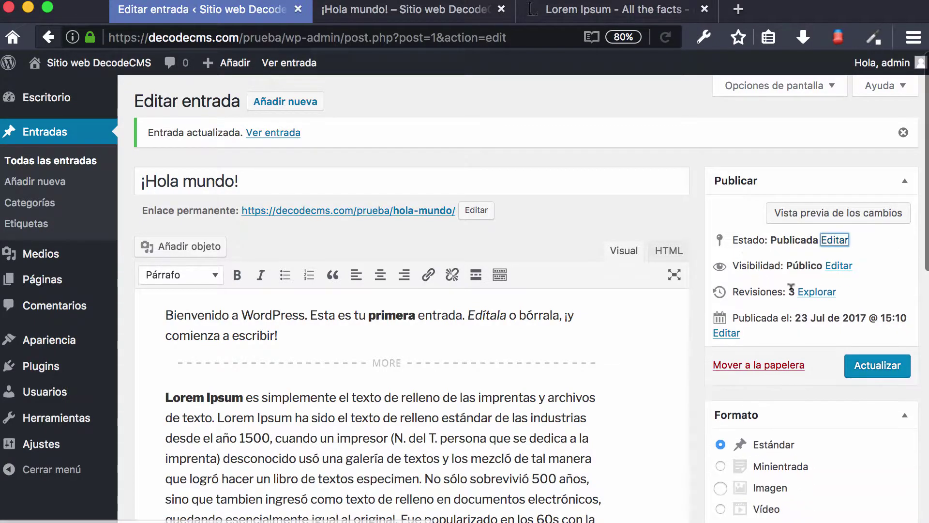
Examine the post's visibility options alongside its published page, and cancel the visibility edit.
{"action": "left_click", "coordinate": [837, 266]}
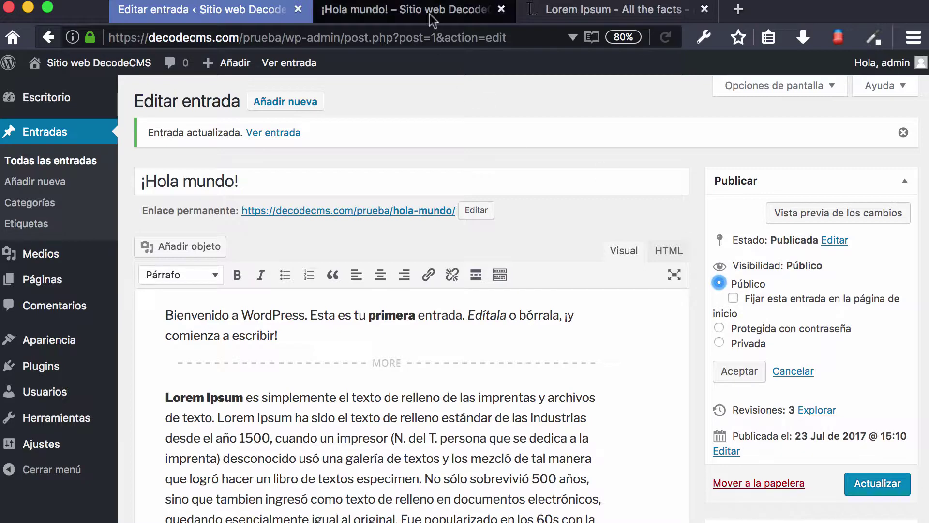
{"action": "left_click", "coordinate": [466, 10]}
{"action": "scroll", "coordinate": [536, 263], "scroll_direction": "down", "scroll_amount": 3}
{"action": "scroll", "coordinate": [536, 262], "scroll_direction": "up", "scroll_amount": 3}
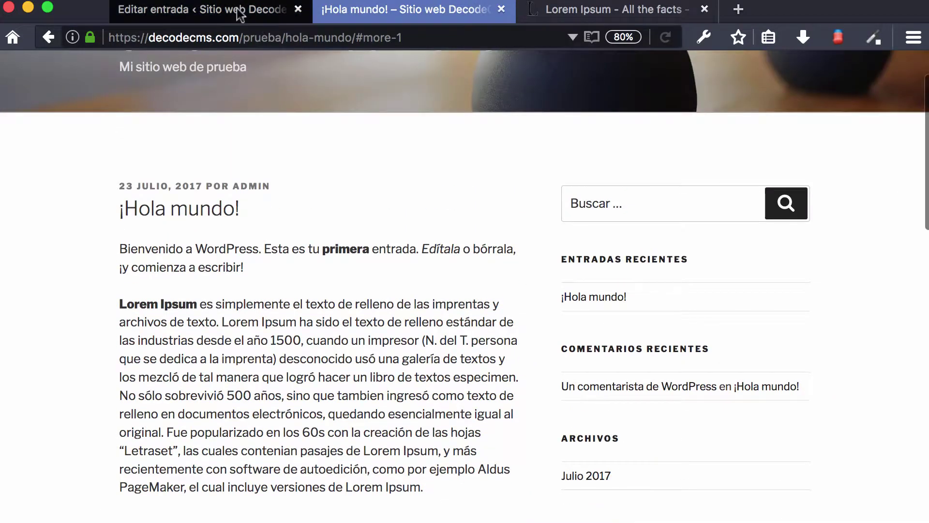
{"action": "left_click", "coordinate": [251, 10]}
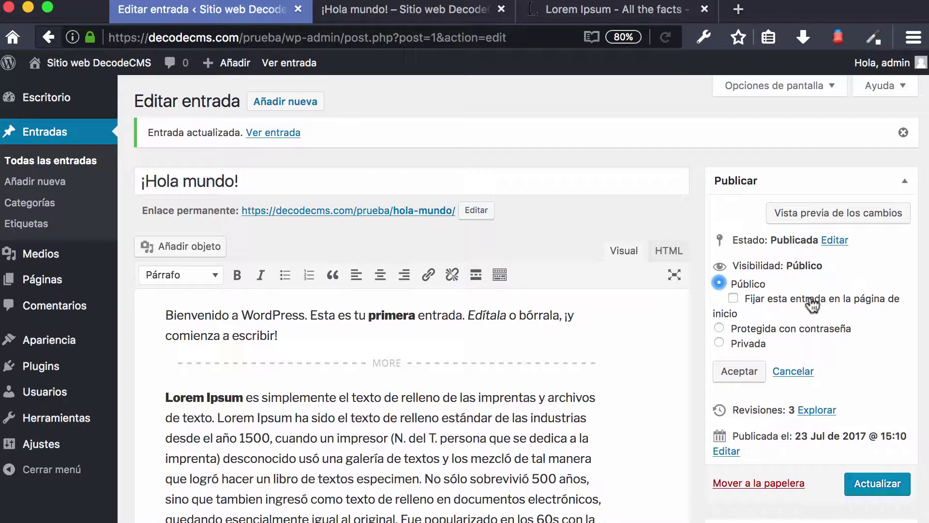
{"action": "left_click", "coordinate": [438, 9]}
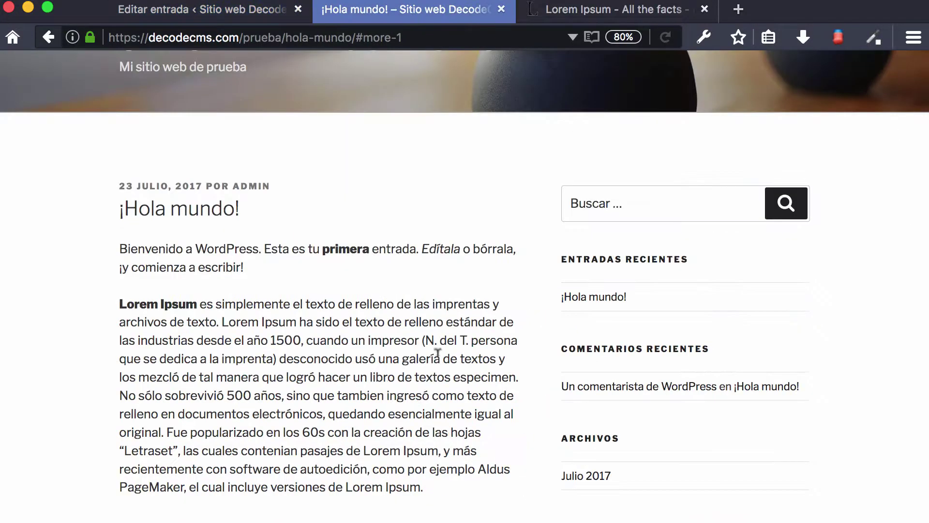
{"action": "left_click", "coordinate": [213, 12]}
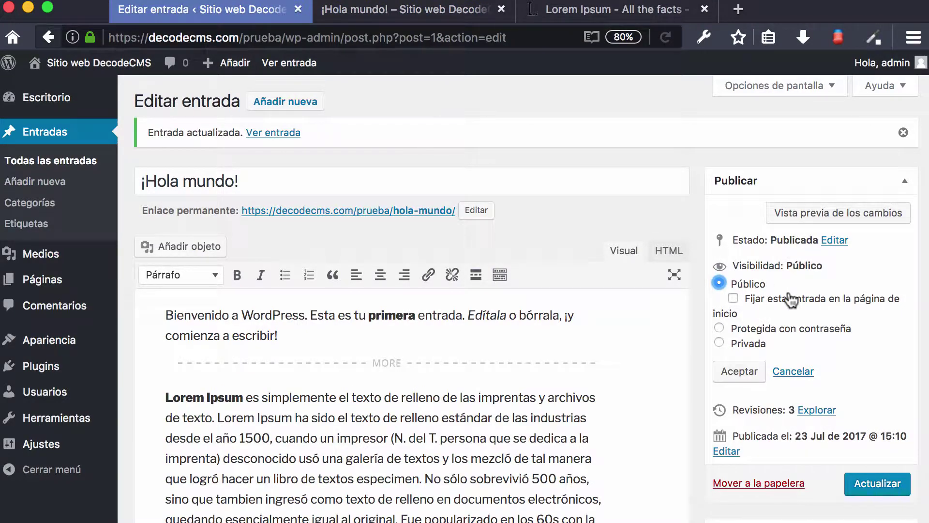
{"action": "left_click", "coordinate": [791, 371]}
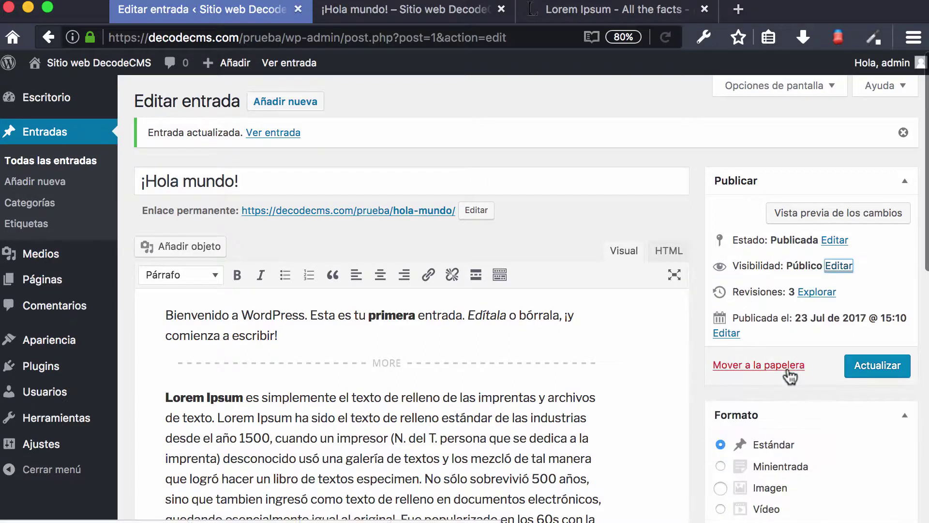
Explore the post's revisions, compare the previous and current content, and return to the post editor without restoring anything.
{"action": "left_click", "coordinate": [812, 296]}
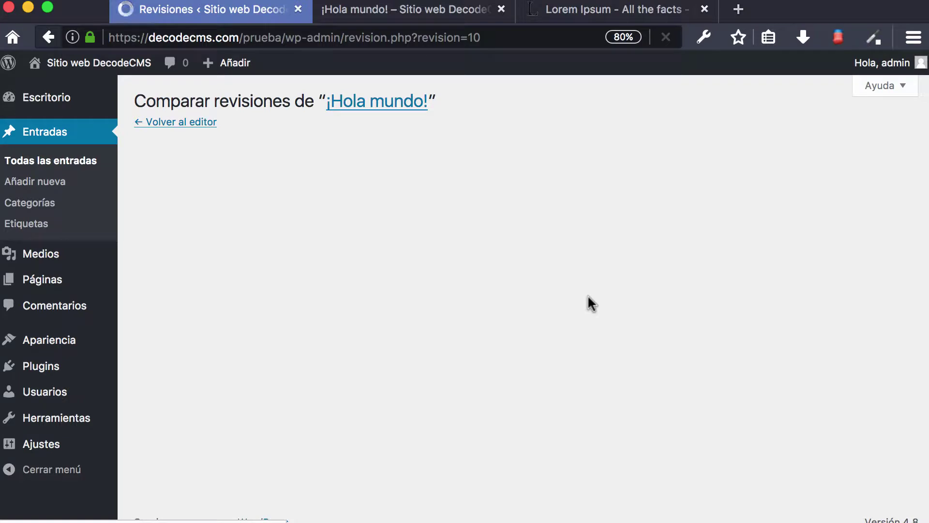
{"action": "scroll", "coordinate": [556, 280], "scroll_direction": "down", "scroll_amount": 3}
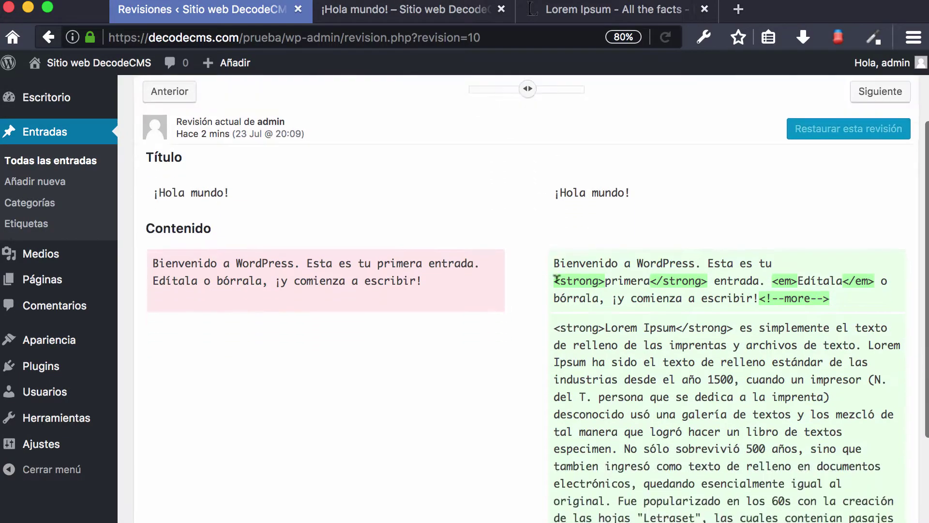
{"action": "scroll", "coordinate": [555, 279], "scroll_direction": "down", "scroll_amount": 3}
{"action": "scroll", "coordinate": [556, 285], "scroll_direction": "up", "scroll_amount": 5}
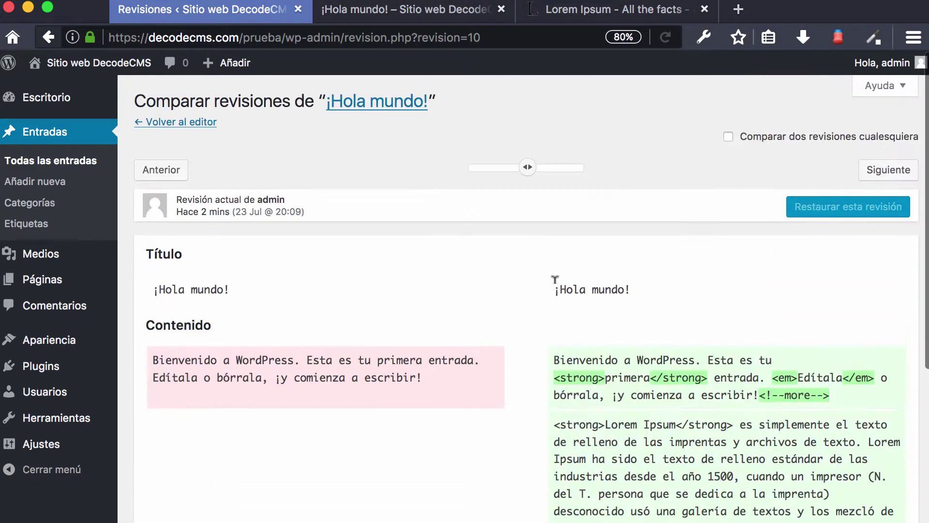
{"action": "left_click", "coordinate": [44, 37]}
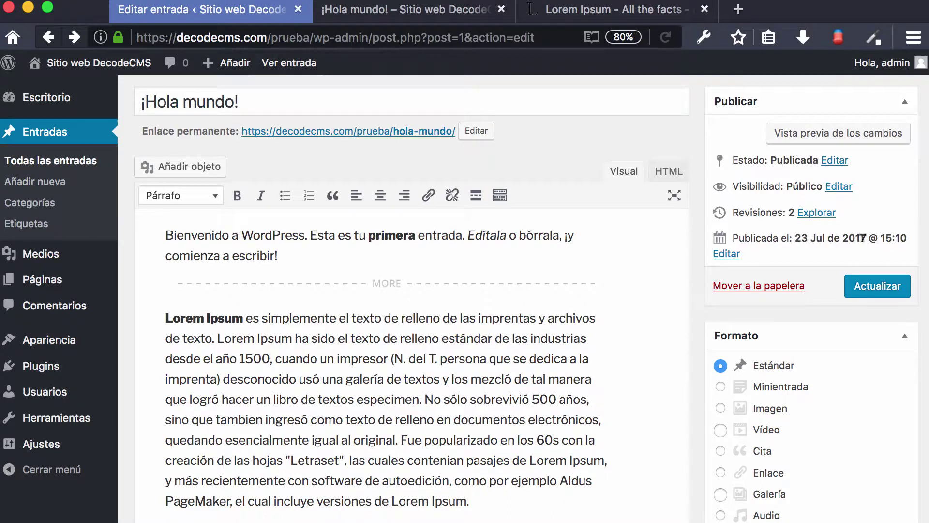
Open the post's publication date for editing, cancel the date edit, and update the post.
{"action": "left_click", "coordinate": [734, 255]}
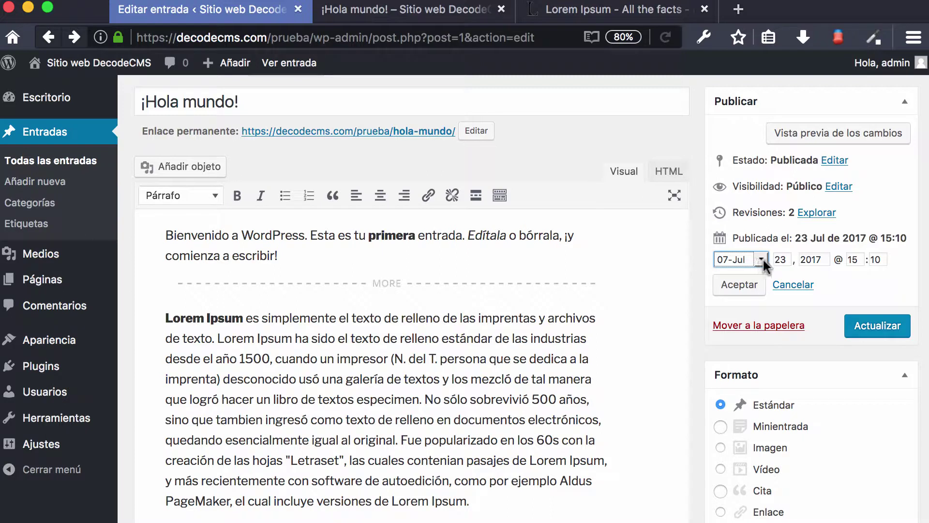
{"action": "left_click", "coordinate": [802, 286]}
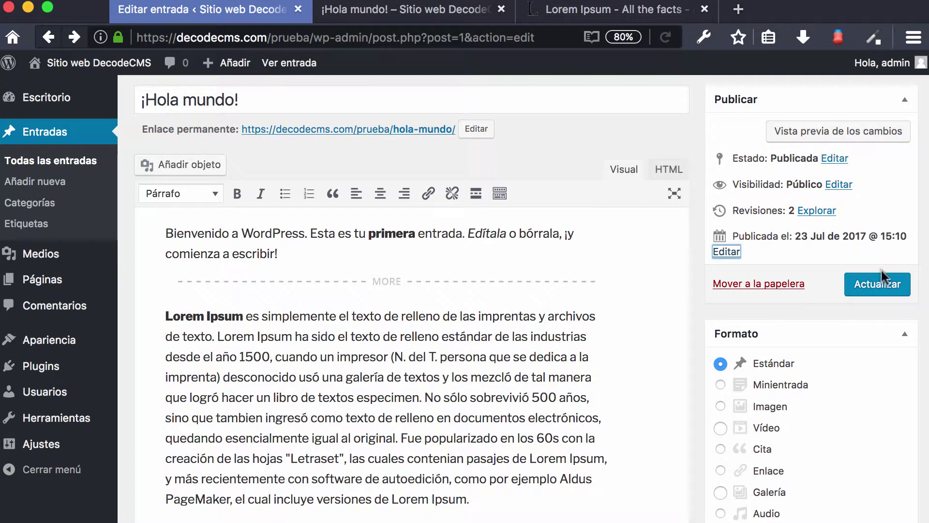
{"action": "left_click", "coordinate": [877, 286]}
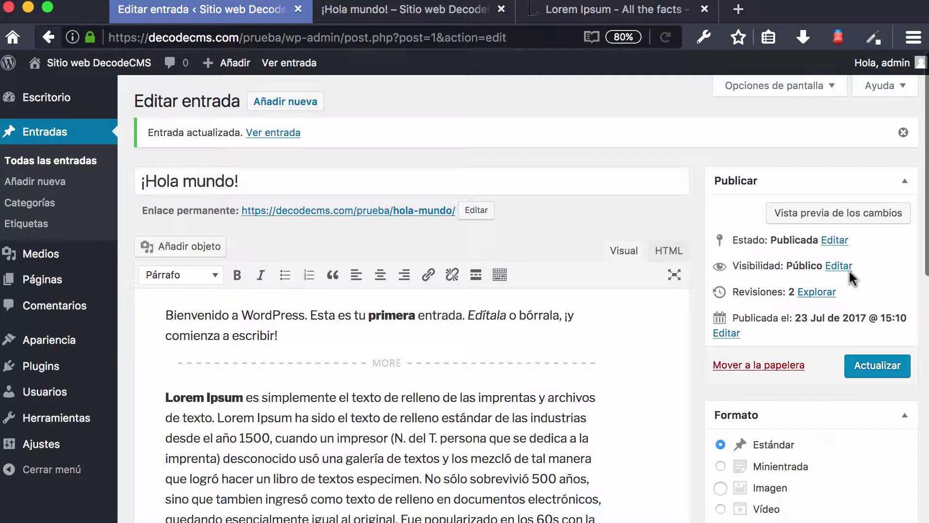
Examine the post's format options and the default post format choices in the writing settings, and return to the post editor.
{"action": "scroll", "coordinate": [828, 316], "scroll_direction": "down", "scroll_amount": 5}
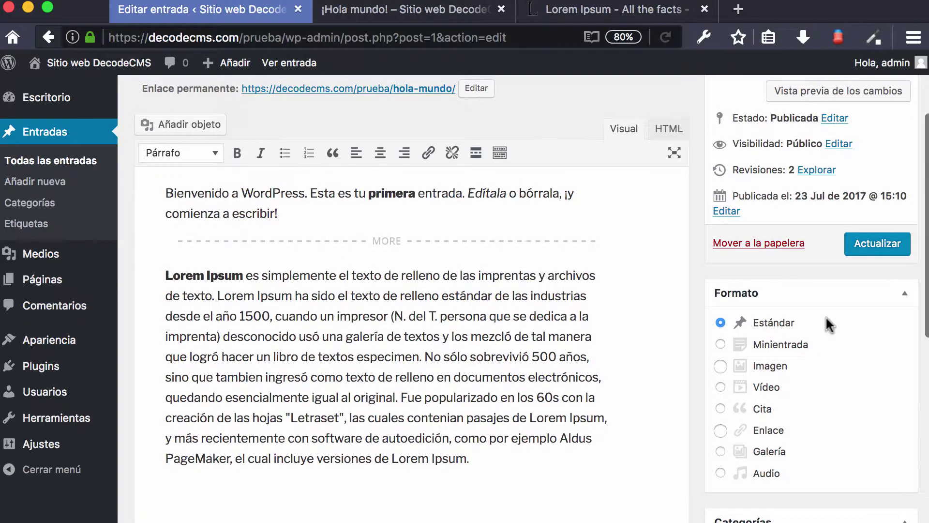
{"action": "scroll", "coordinate": [759, 295], "scroll_direction": "down", "scroll_amount": 1}
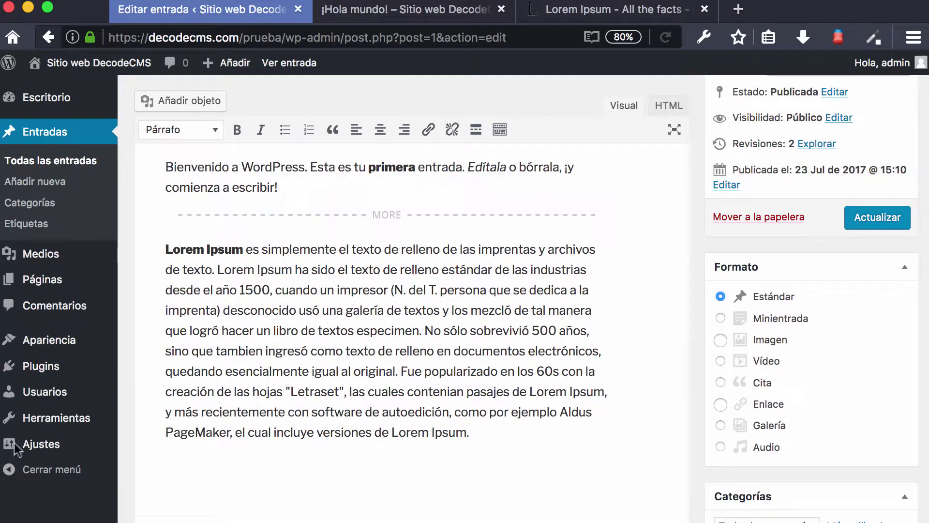
{"action": "mouse_move", "coordinate": [32, 454]}
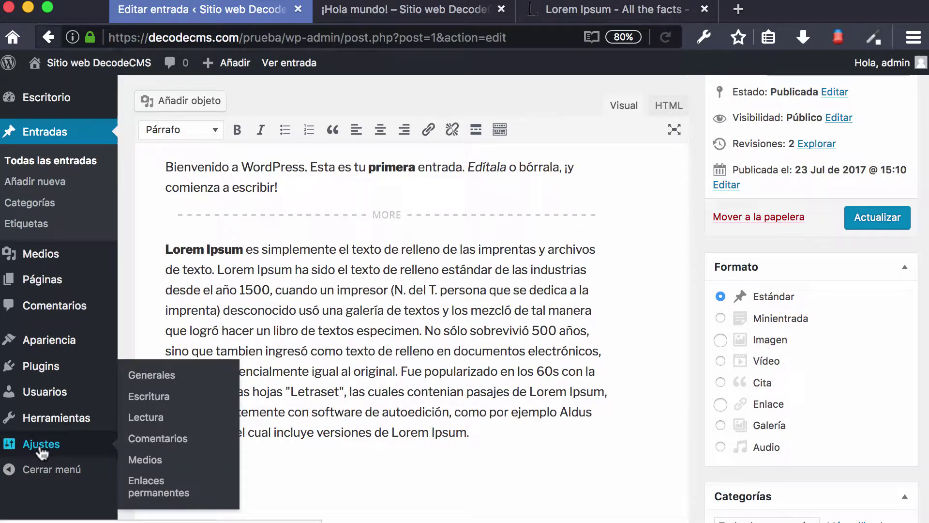
{"action": "left_click", "coordinate": [157, 393]}
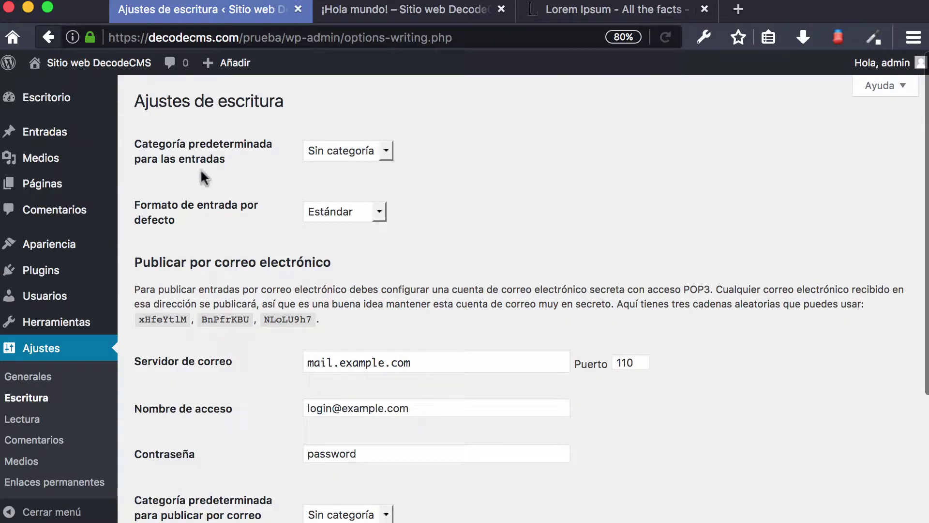
{"action": "triple_click", "coordinate": [195, 207]}
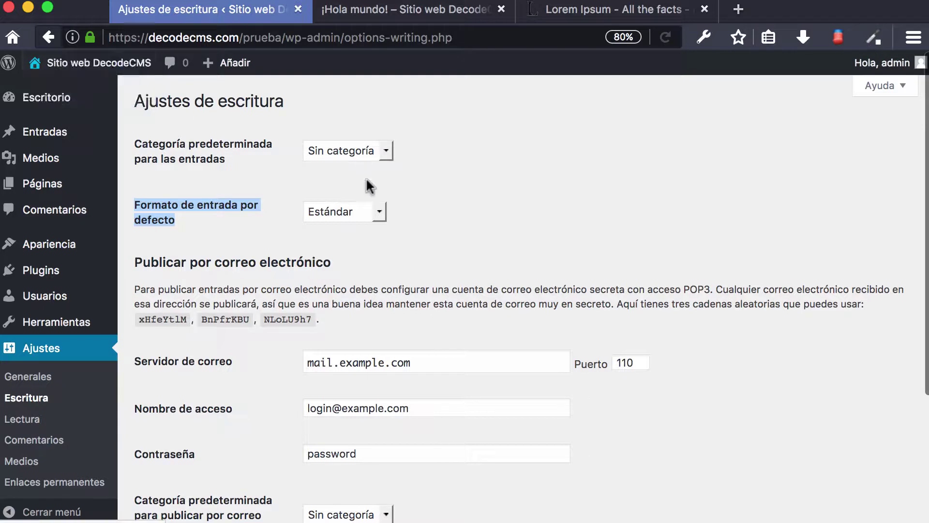
{"action": "left_click", "coordinate": [352, 213]}
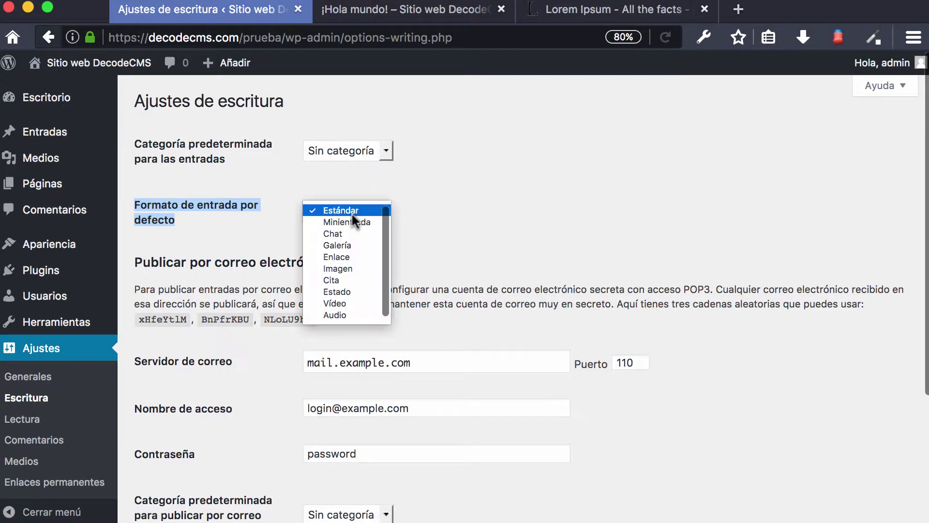
{"action": "left_click", "coordinate": [467, 226]}
{"action": "left_click", "coordinate": [45, 39]}
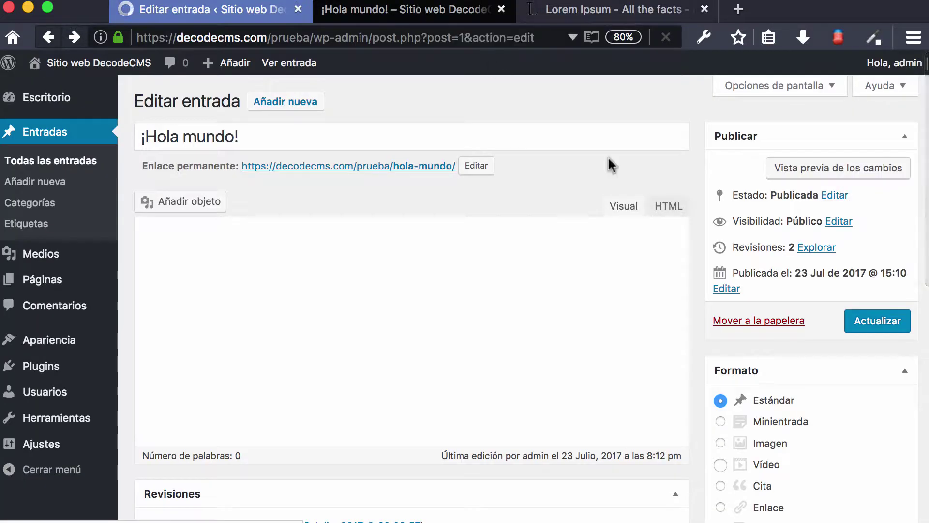
Examine the post format list alongside the post's published page and its content in the editor, leaving the format unchanged.
{"action": "scroll", "coordinate": [780, 339], "scroll_direction": "down", "scroll_amount": 4}
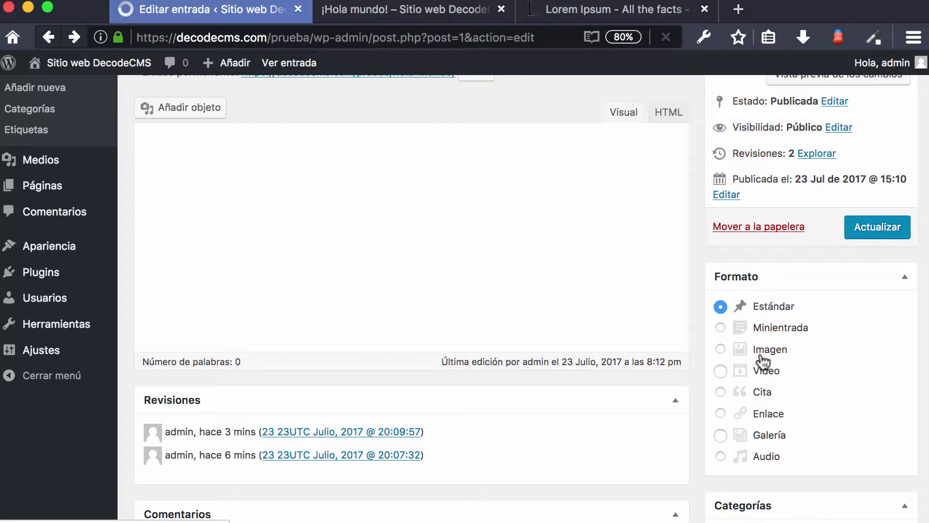
{"action": "scroll", "coordinate": [638, 285], "scroll_direction": "up", "scroll_amount": 2}
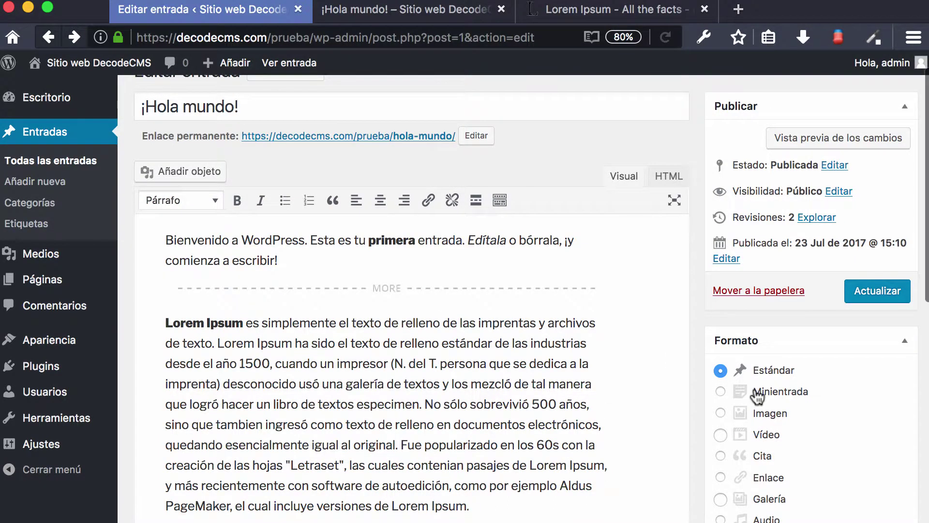
{"action": "scroll", "coordinate": [755, 400], "scroll_direction": "down", "scroll_amount": 1}
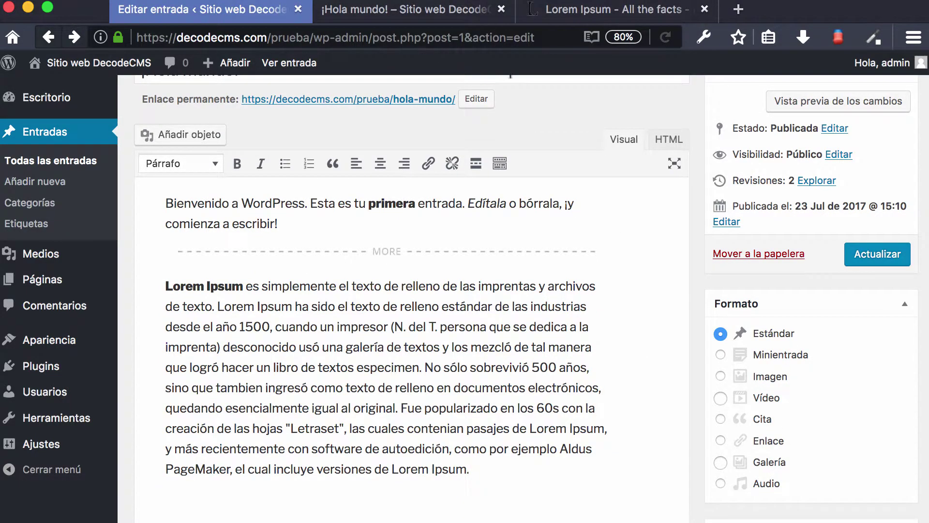
{"action": "left_click", "coordinate": [445, 18]}
{"action": "scroll", "coordinate": [564, 297], "scroll_direction": "down", "scroll_amount": 5}
{"action": "scroll", "coordinate": [564, 296], "scroll_direction": "up", "scroll_amount": 7}
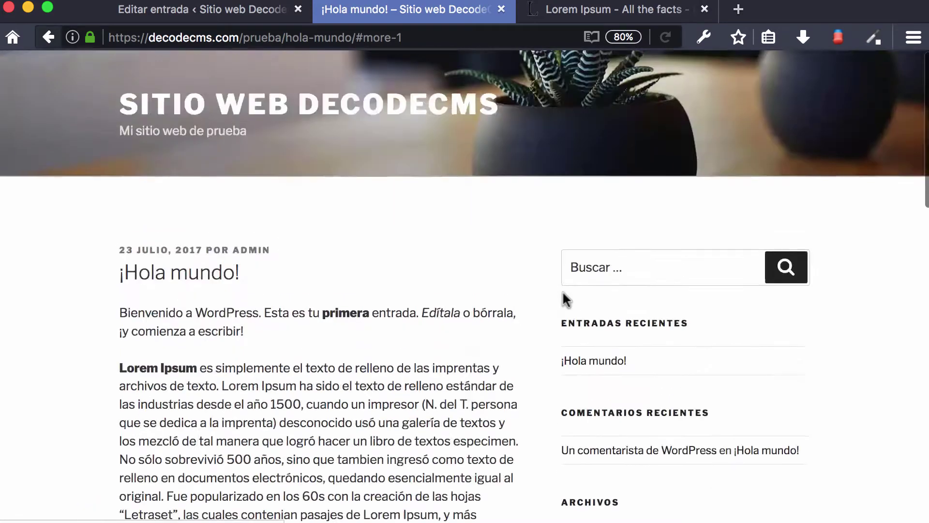
{"action": "left_click", "coordinate": [207, 14]}
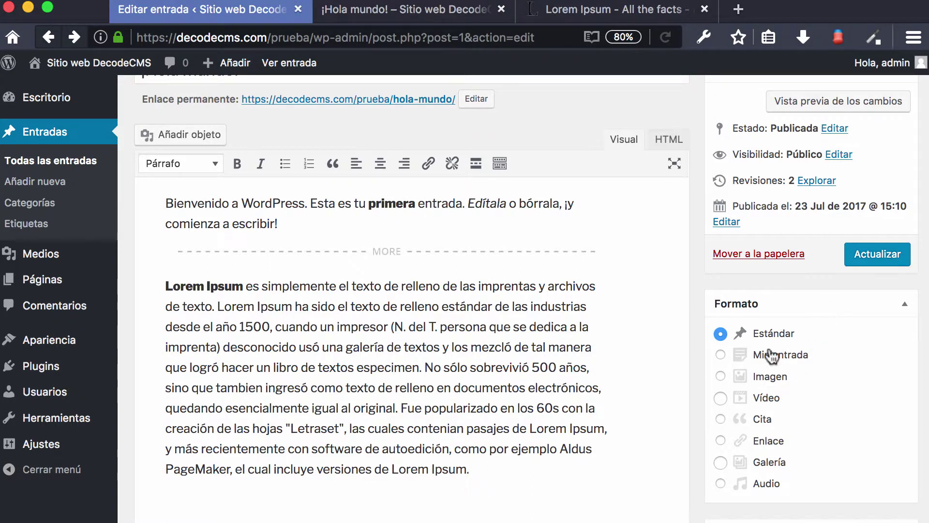
{"action": "scroll", "coordinate": [455, 282], "scroll_direction": "down", "scroll_amount": 4}
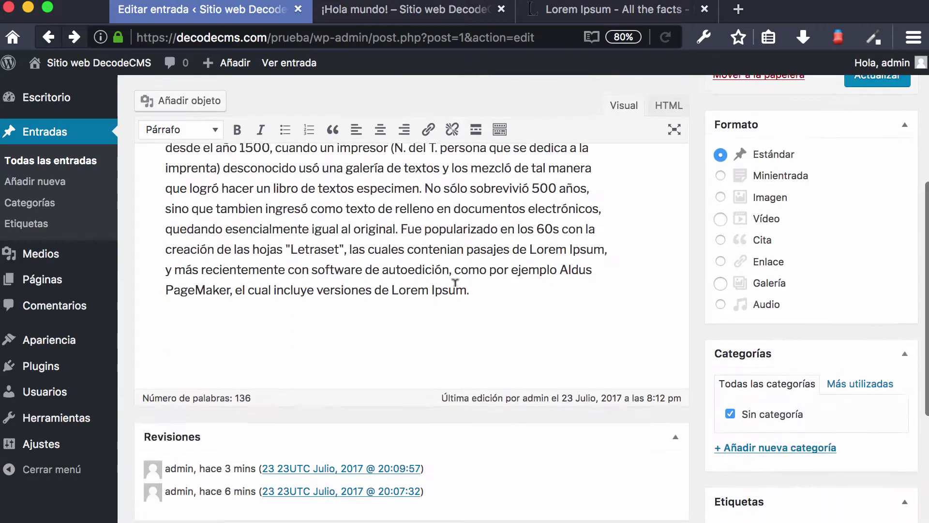
{"action": "scroll", "coordinate": [483, 300], "scroll_direction": "up", "scroll_amount": 5}
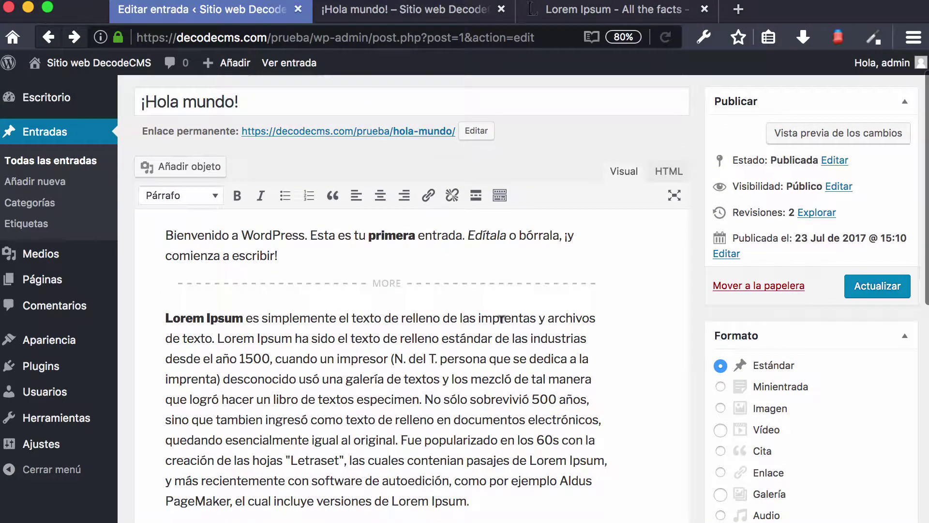
{"action": "scroll", "coordinate": [770, 367], "scroll_direction": "down", "scroll_amount": 3}
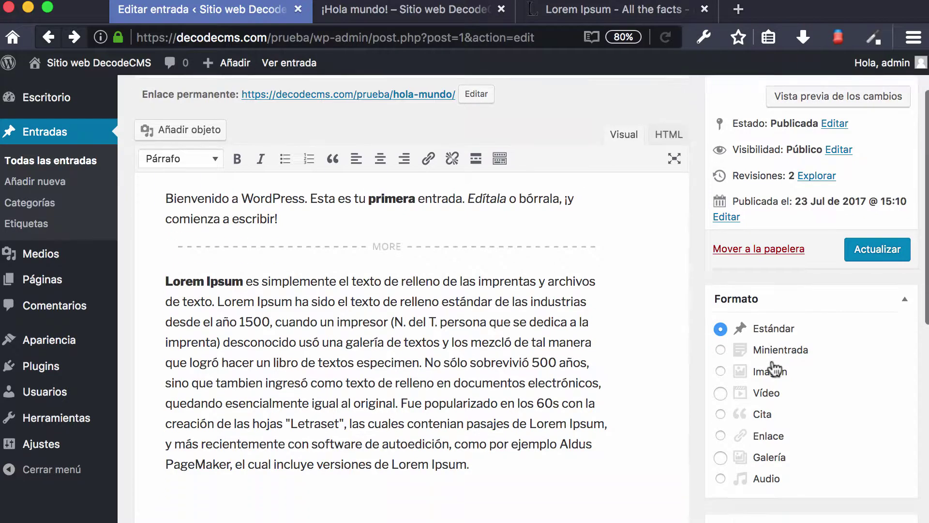
Examine the post's category box and the default post category choices in the writing settings, and return to the post editor.
{"action": "scroll", "coordinate": [786, 265], "scroll_direction": "down", "scroll_amount": 5}
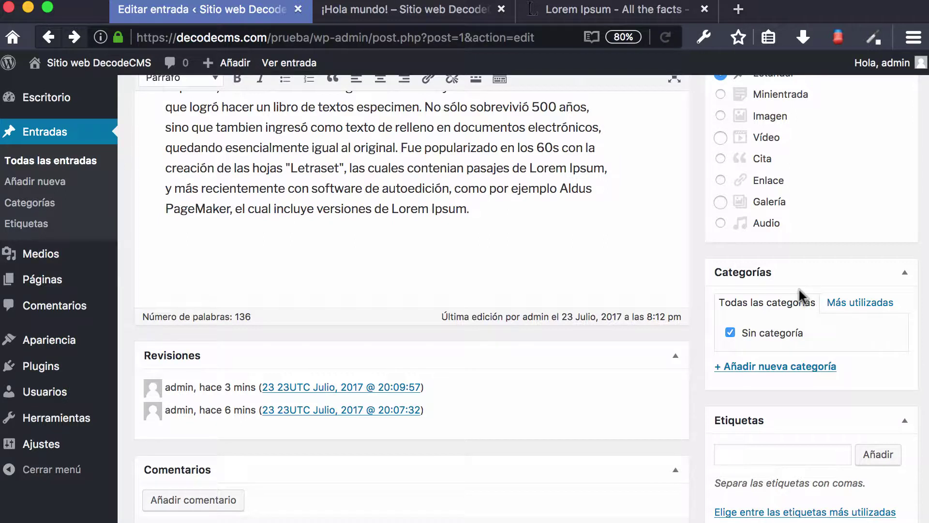
{"action": "scroll", "coordinate": [762, 289], "scroll_direction": "down", "scroll_amount": 1}
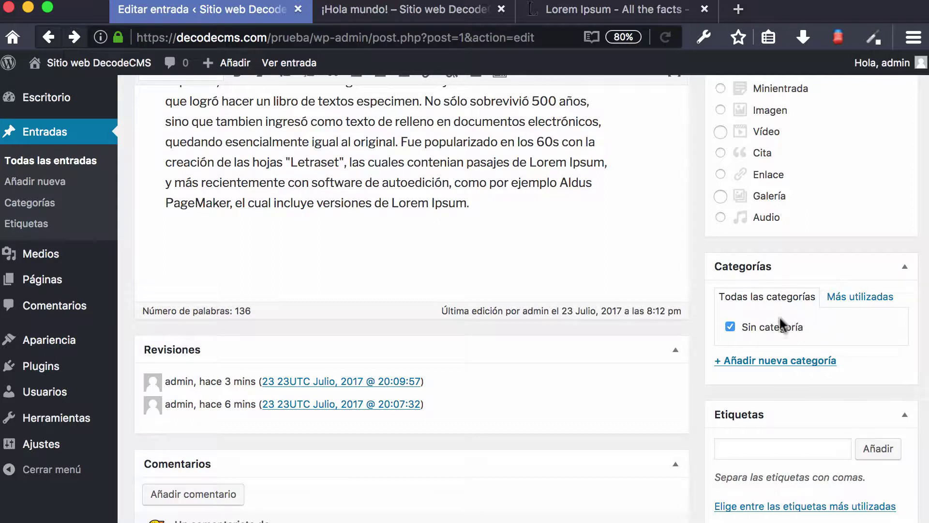
{"action": "mouse_move", "coordinate": [20, 450]}
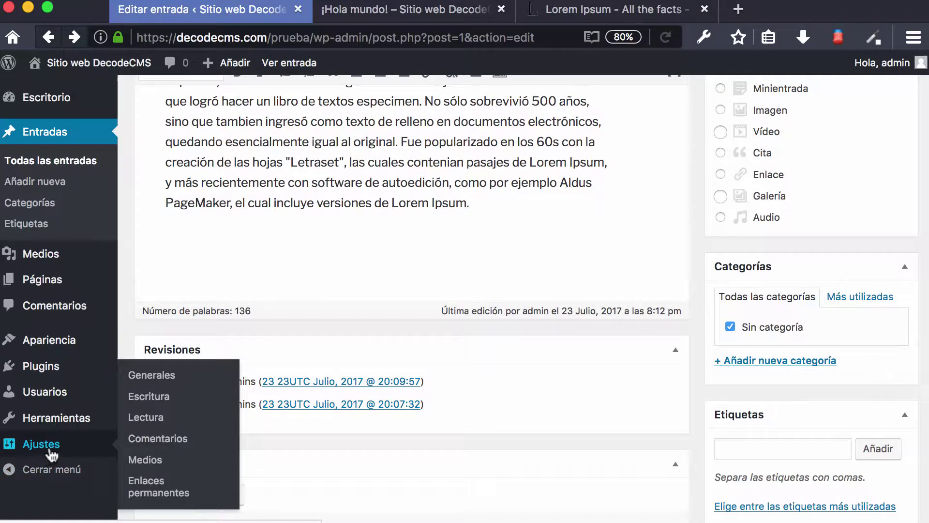
{"action": "left_click", "coordinate": [155, 400]}
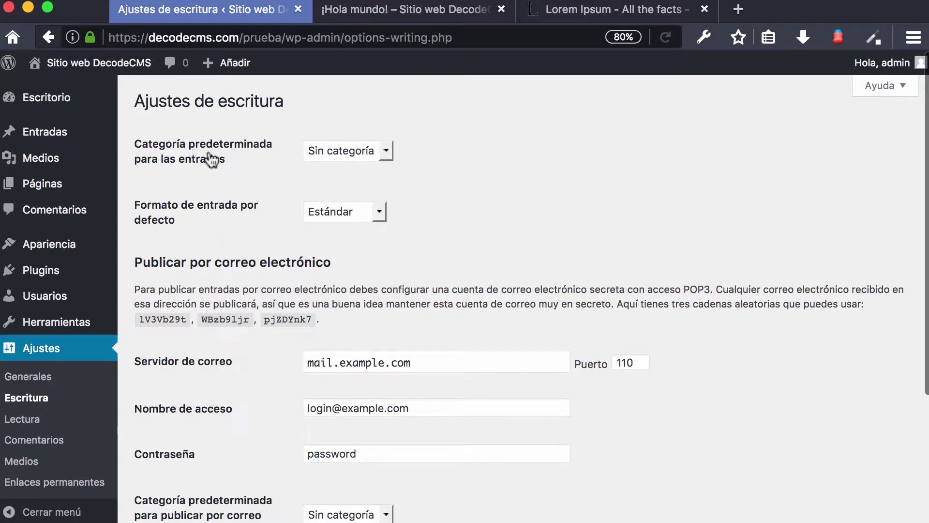
{"action": "left_click", "coordinate": [320, 151]}
{"action": "left_click", "coordinate": [463, 167]}
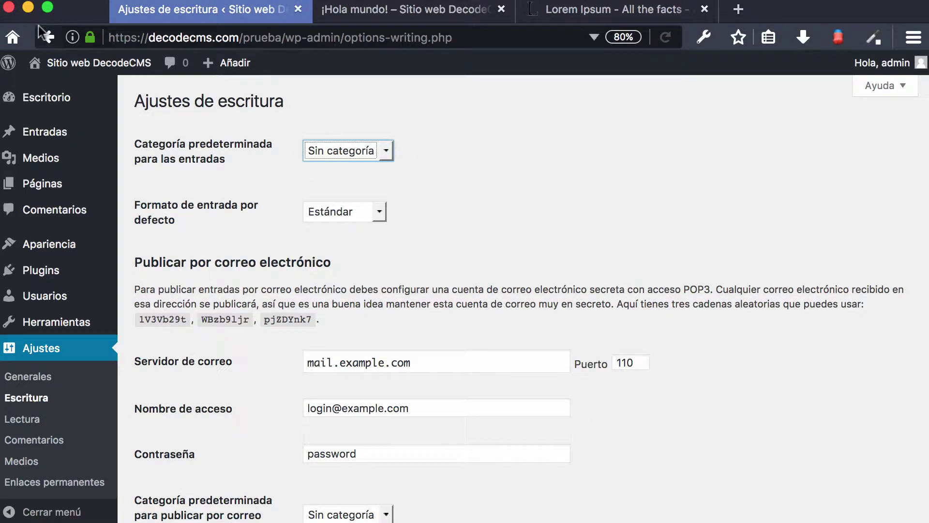
{"action": "left_click", "coordinate": [48, 37]}
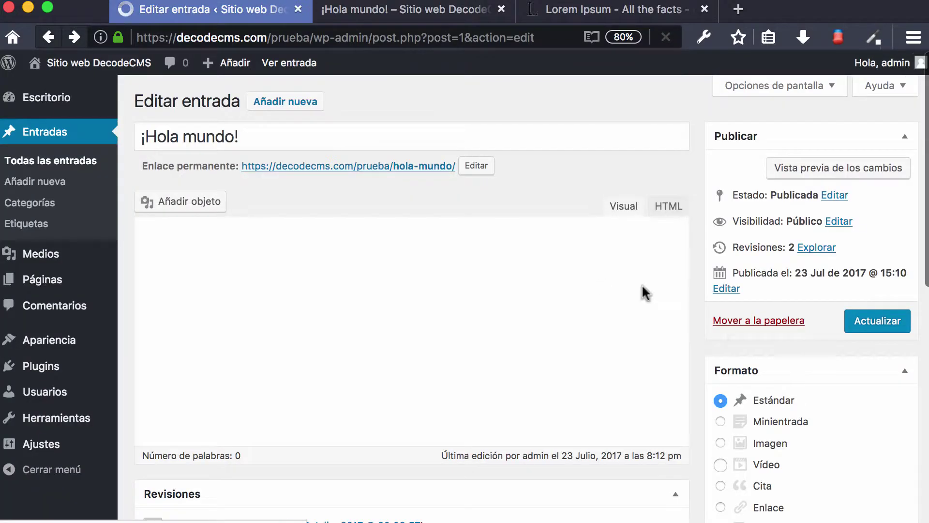
Examine the tags box and the featured image dialog's media library and file upload options, and close the dialog without setting an image.
{"action": "scroll", "coordinate": [814, 329], "scroll_direction": "down", "scroll_amount": 5}
{"action": "scroll", "coordinate": [814, 329], "scroll_direction": "down", "scroll_amount": 4}
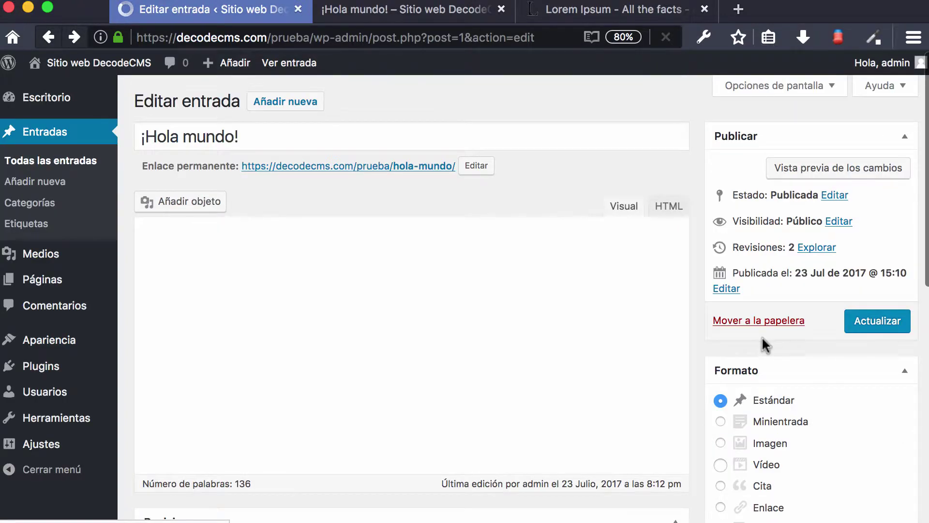
{"action": "scroll", "coordinate": [762, 336], "scroll_direction": "down", "scroll_amount": 6}
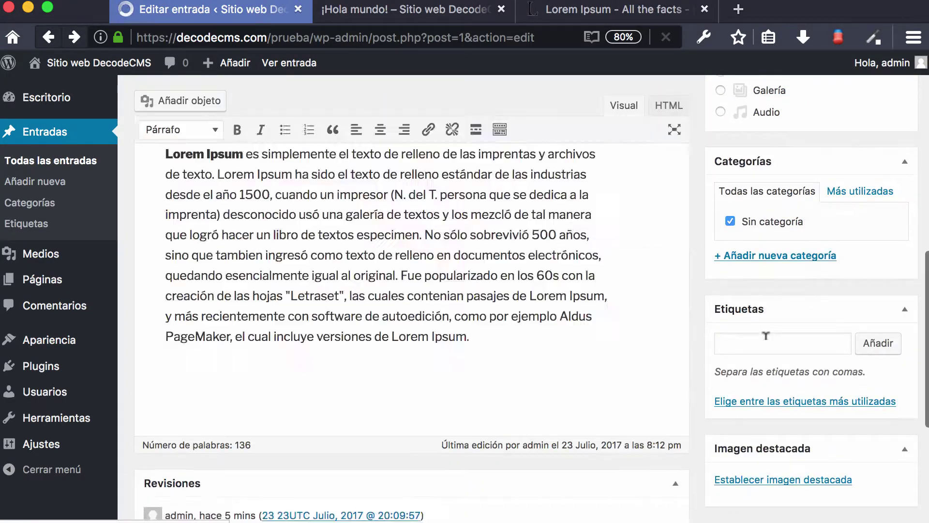
{"action": "scroll", "coordinate": [765, 335], "scroll_direction": "down", "scroll_amount": 5}
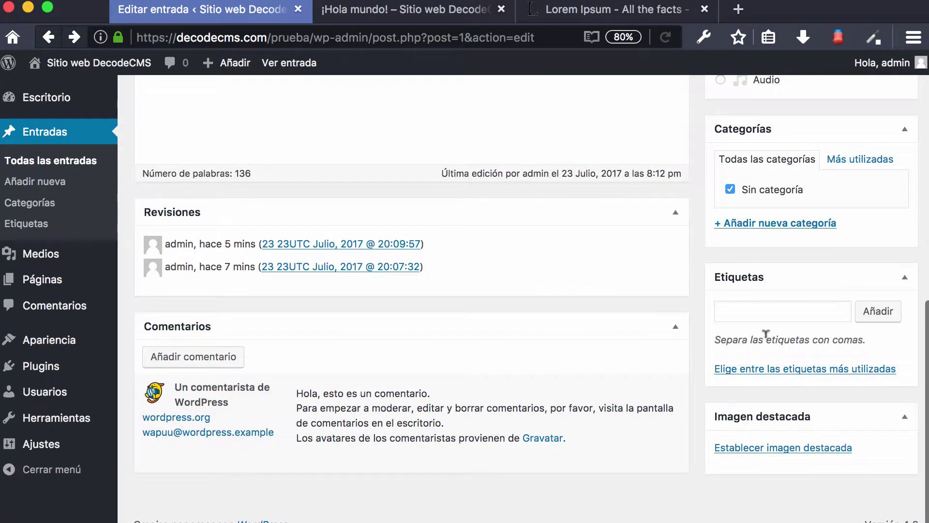
{"action": "left_click", "coordinate": [763, 450]}
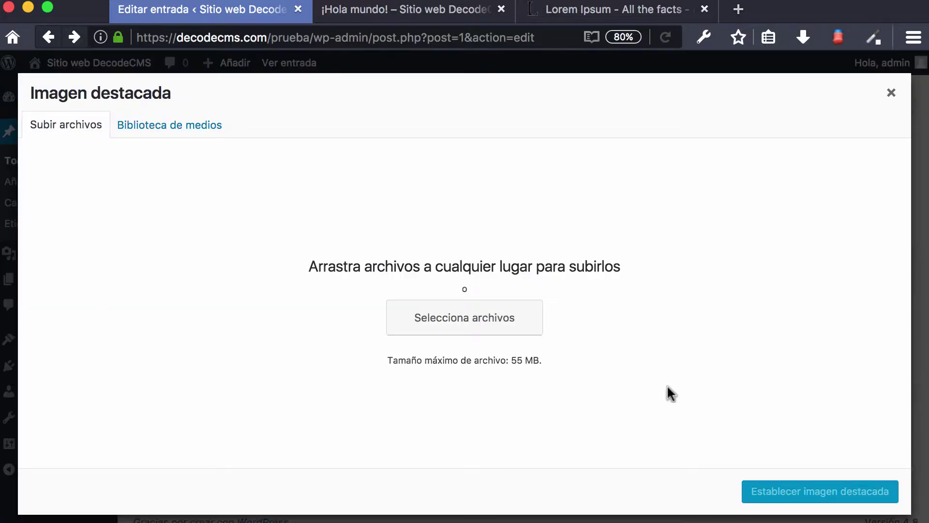
{"action": "left_click", "coordinate": [187, 128]}
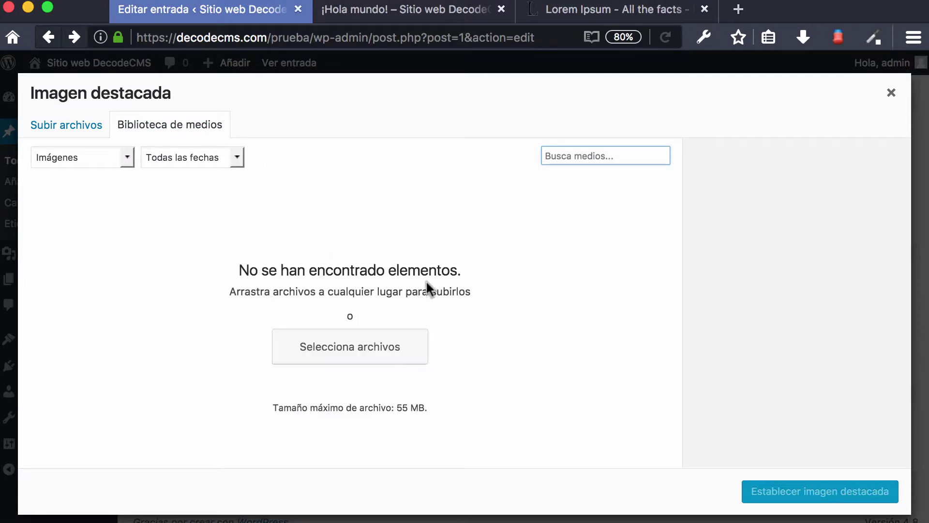
{"action": "left_click", "coordinate": [68, 127]}
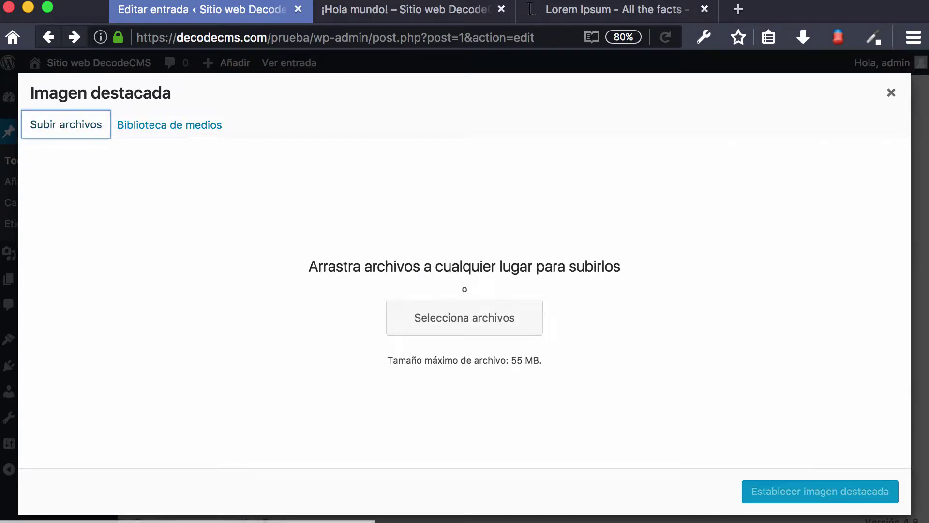
{"action": "left_click", "coordinate": [892, 94]}
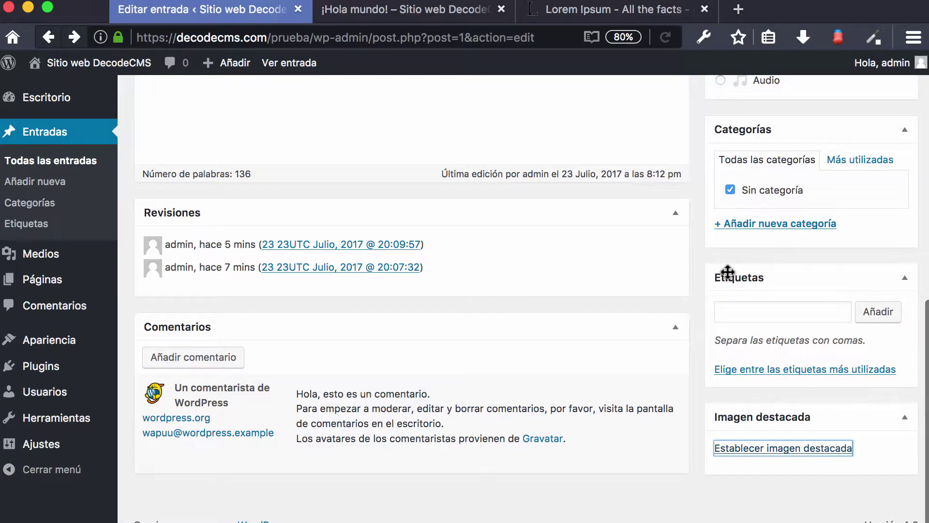
Review the revisions and comments sections of the "¡Hola mundo!" post and update the post.
{"action": "scroll", "coordinate": [473, 356], "scroll_direction": "up", "scroll_amount": 1}
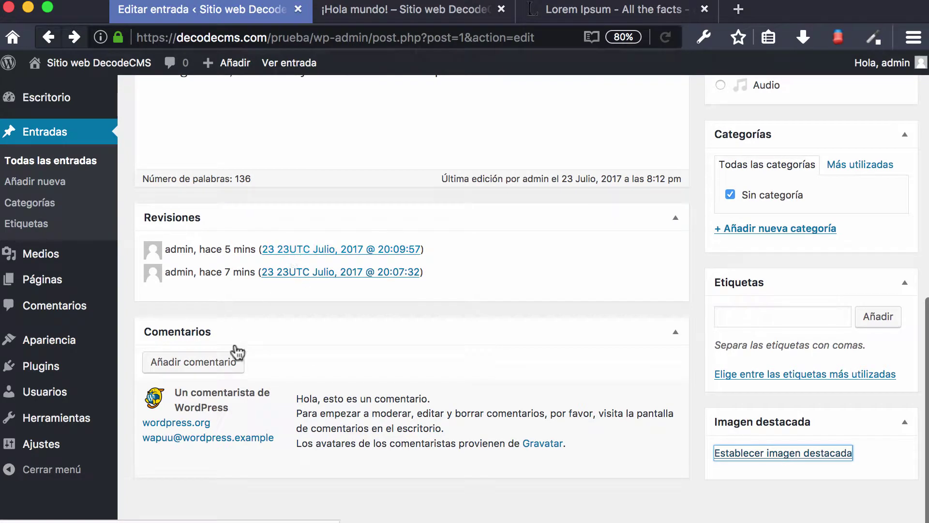
{"action": "scroll", "coordinate": [465, 357], "scroll_direction": "up", "scroll_amount": 15}
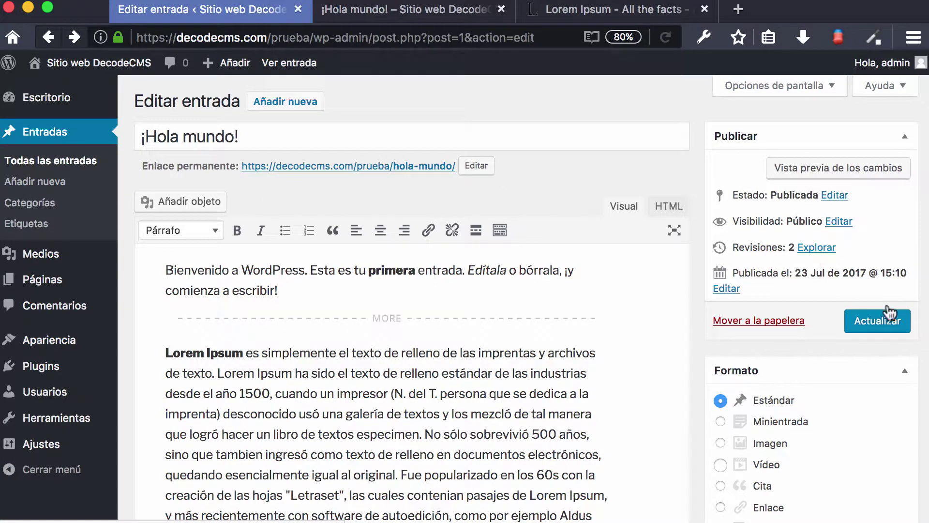
{"action": "left_click", "coordinate": [892, 319]}
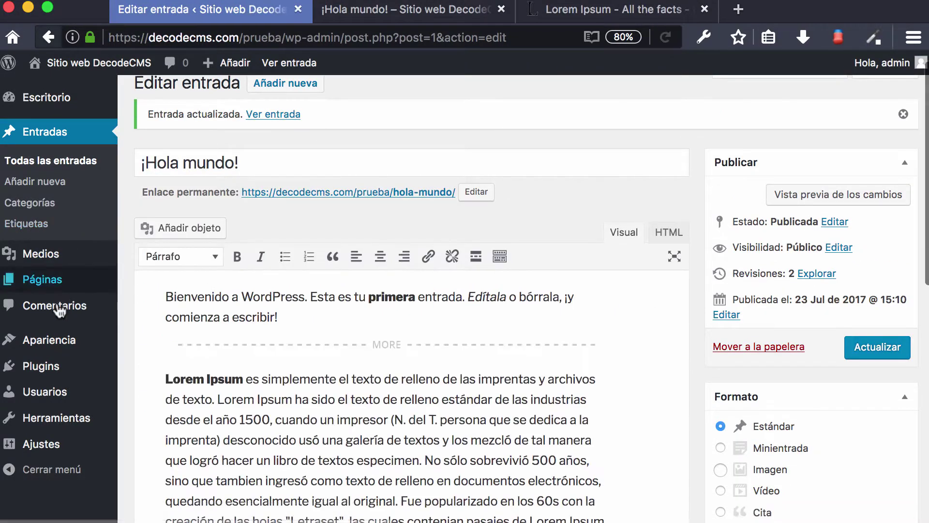
Open "Página de ejemplo" from the pages list for editing and examine its title and its content in the HTML and visual views.
{"action": "left_click", "coordinate": [54, 286]}
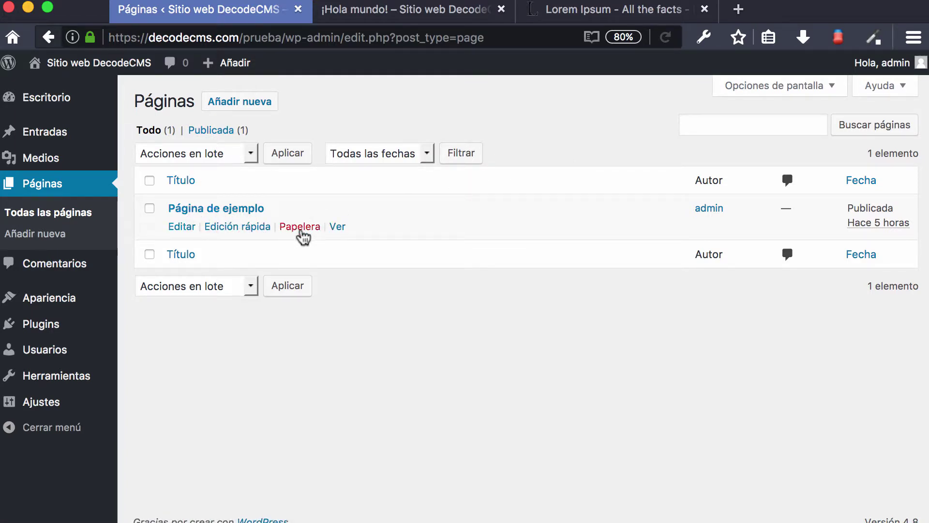
{"action": "left_click", "coordinate": [230, 213]}
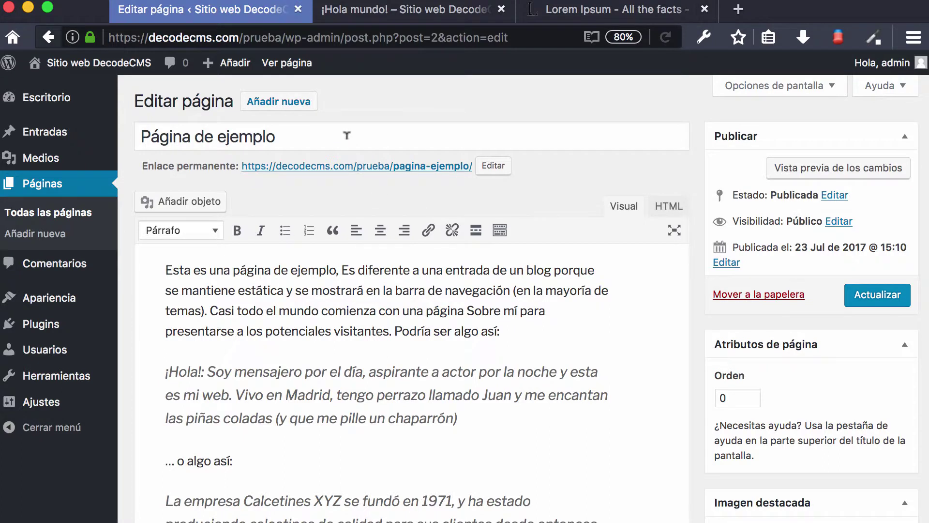
{"action": "left_click_drag", "start_coordinate": [346, 135], "coordinate": [112, 131]}
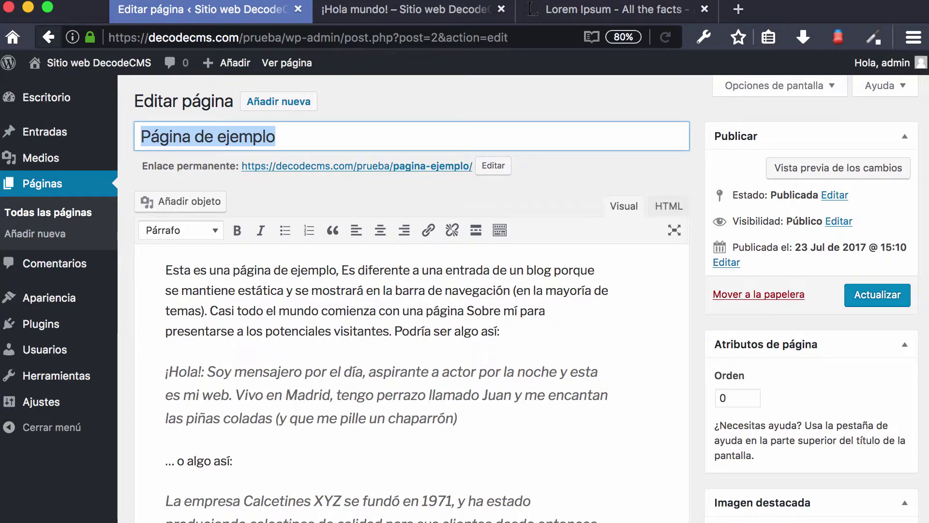
{"action": "left_click", "coordinate": [479, 372]}
{"action": "scroll", "coordinate": [484, 368], "scroll_direction": "down", "scroll_amount": 3}
{"action": "scroll", "coordinate": [579, 287], "scroll_direction": "up", "scroll_amount": 3}
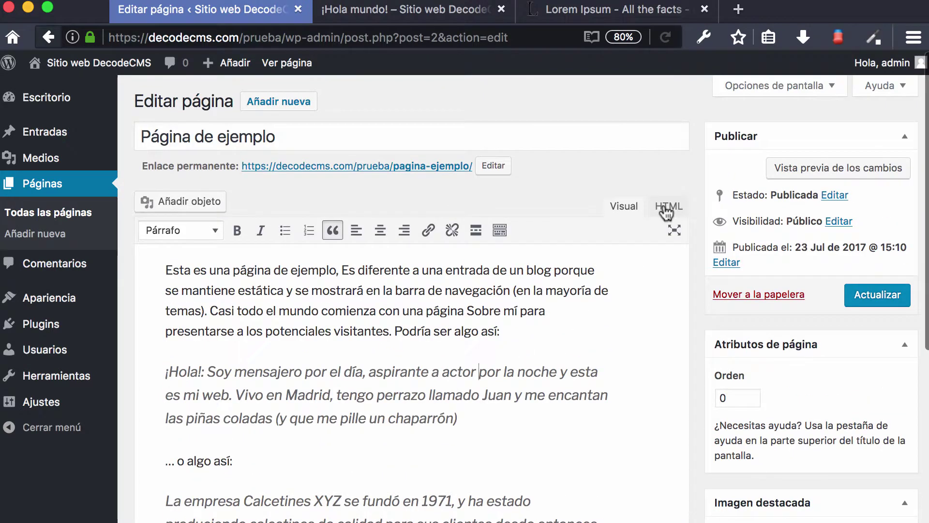
{"action": "left_click", "coordinate": [665, 209]}
{"action": "left_click", "coordinate": [625, 206]}
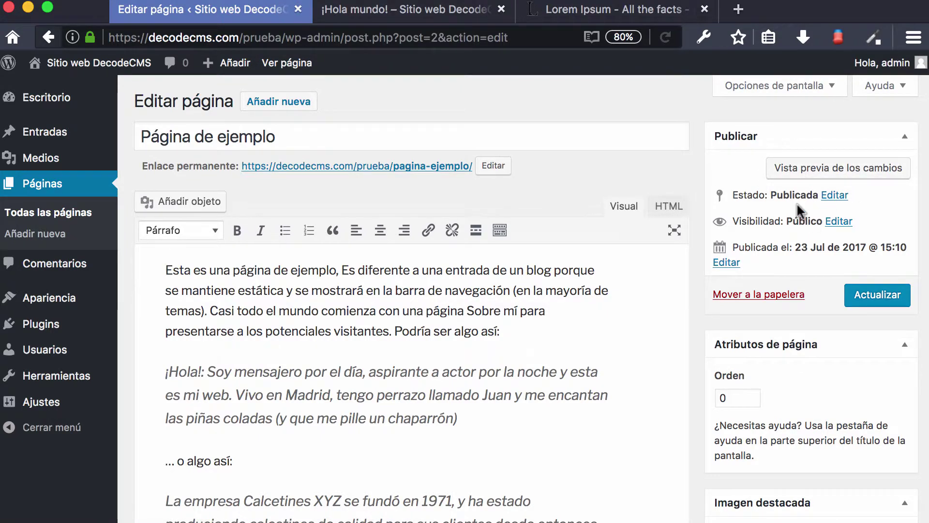
Examine the publishing, page attributes (order) and featured image options of "Página de ejemplo", and return to the beginning of its editor.
{"action": "scroll", "coordinate": [797, 203], "scroll_direction": "down", "scroll_amount": 5}
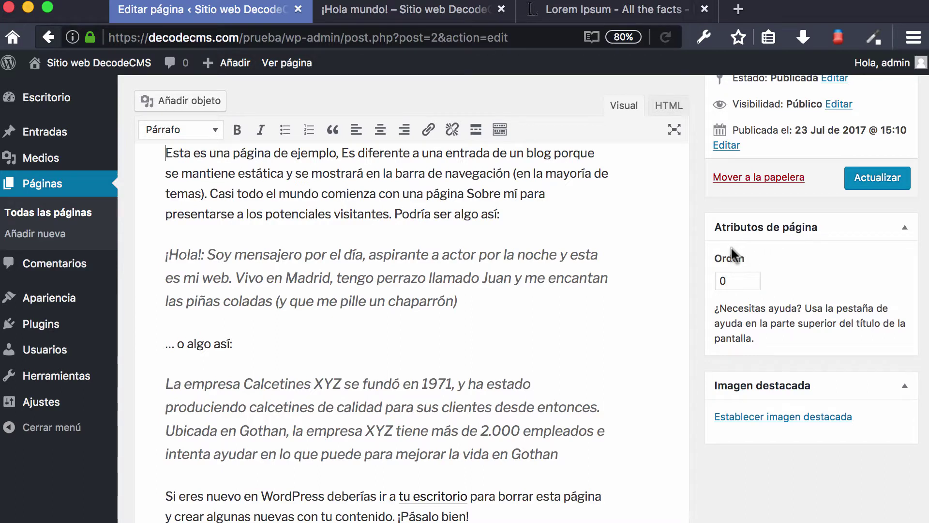
{"action": "scroll", "coordinate": [799, 360], "scroll_direction": "down", "scroll_amount": 2}
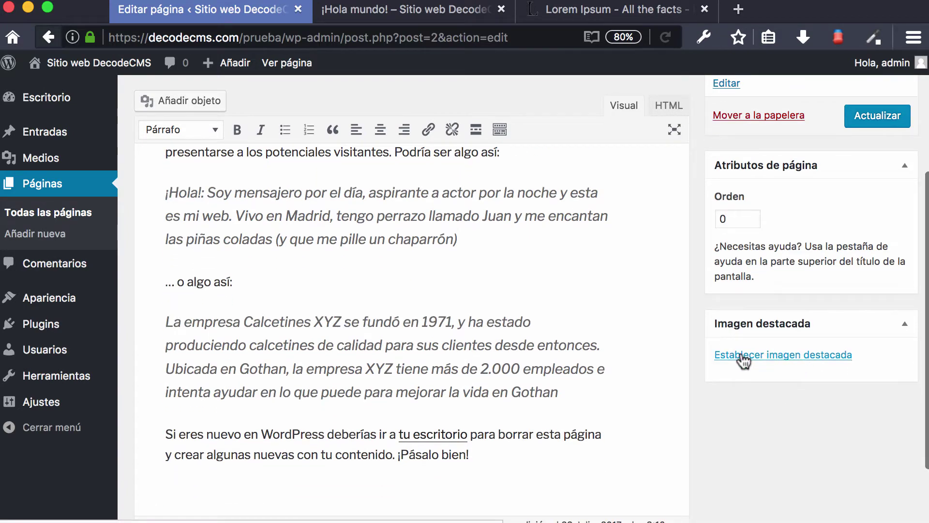
{"action": "scroll", "coordinate": [750, 351], "scroll_direction": "down", "scroll_amount": 3}
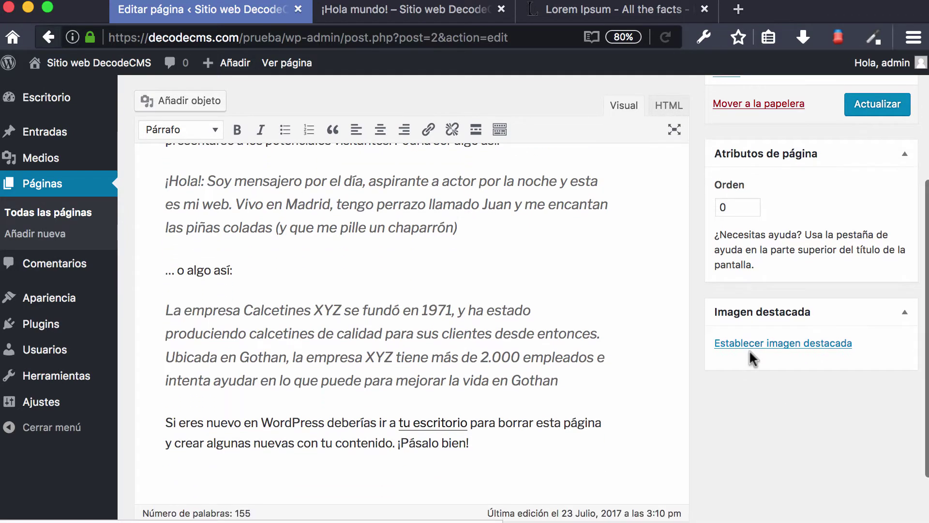
{"action": "scroll", "coordinate": [750, 349], "scroll_direction": "up", "scroll_amount": 10}
{"action": "scroll", "coordinate": [749, 349], "scroll_direction": "down", "scroll_amount": 5}
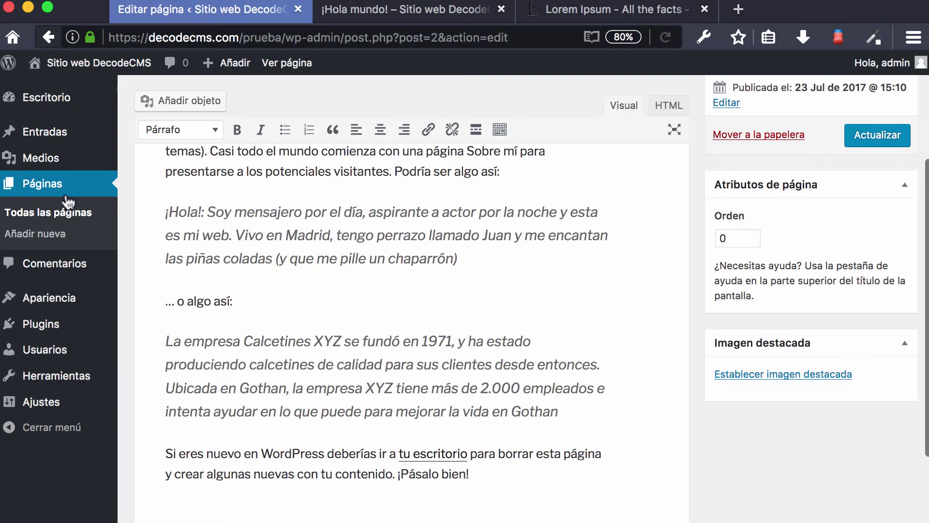
{"action": "scroll", "coordinate": [591, 197], "scroll_direction": "up", "scroll_amount": 5}
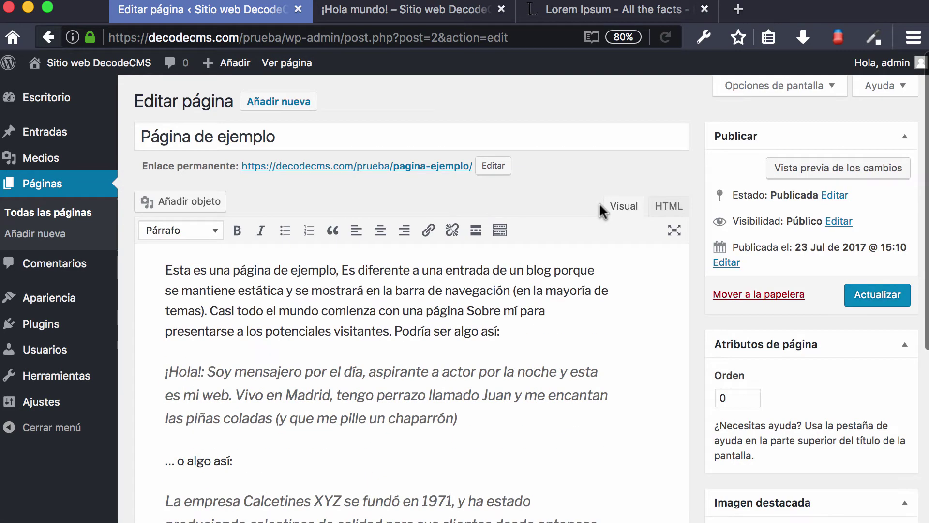